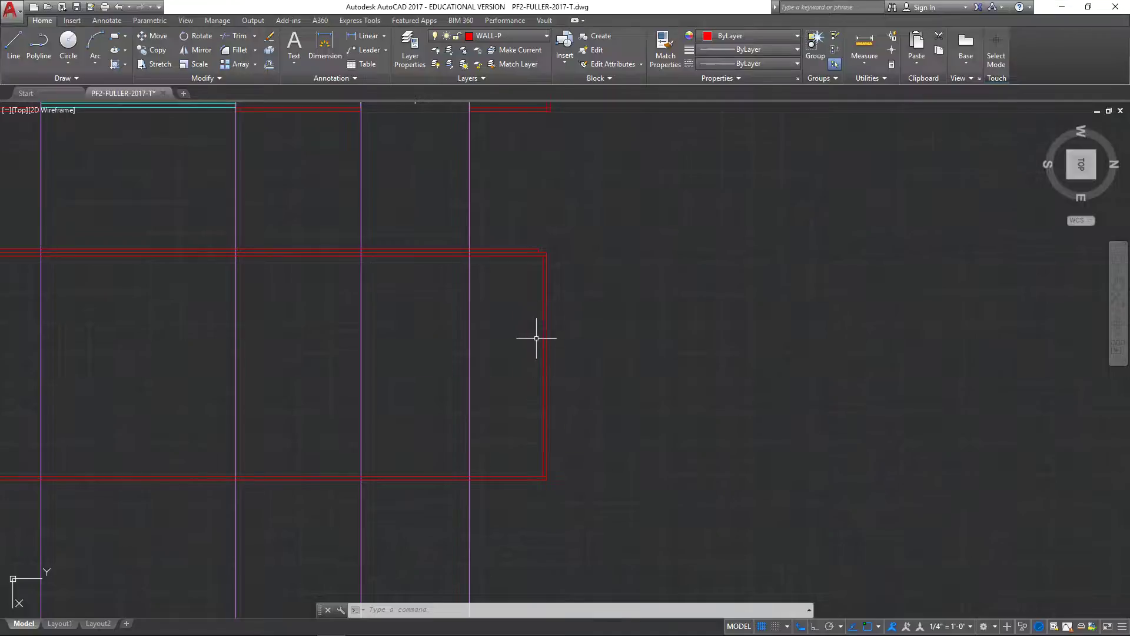
- Rotate the empty wall frame below the floor plan, together with its purple guide lines, 270° about the frame's lower-left corner
middle_drag(137, 330, 447, 333)
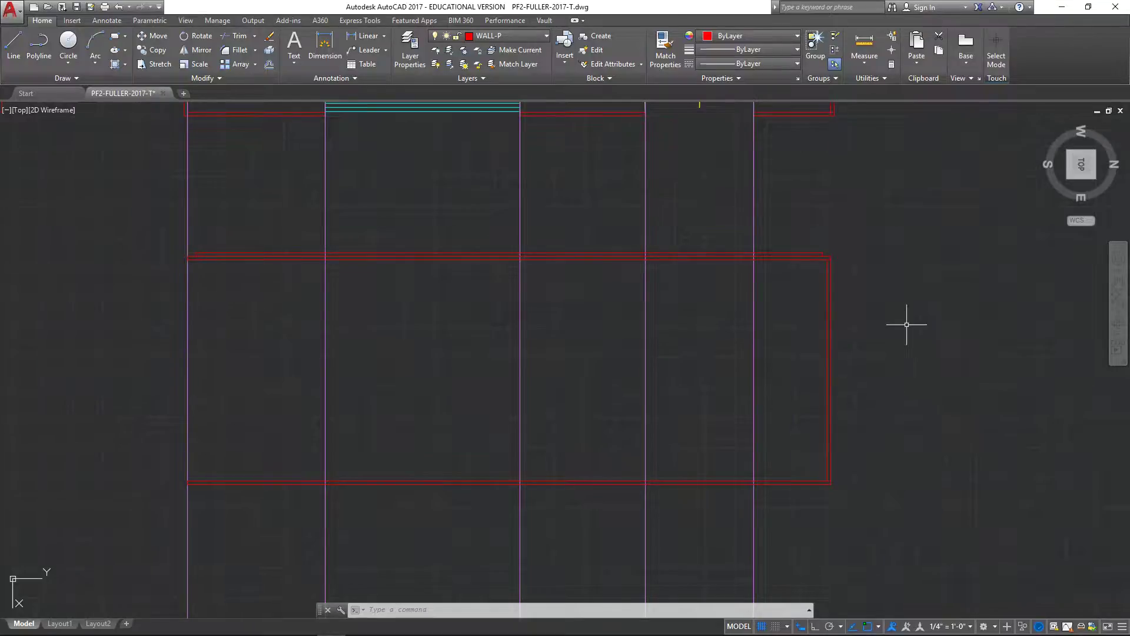
scroll(904, 324, down, 2)
scroll(906, 353, down, 2)
middle_drag(906, 353, 661, 405)
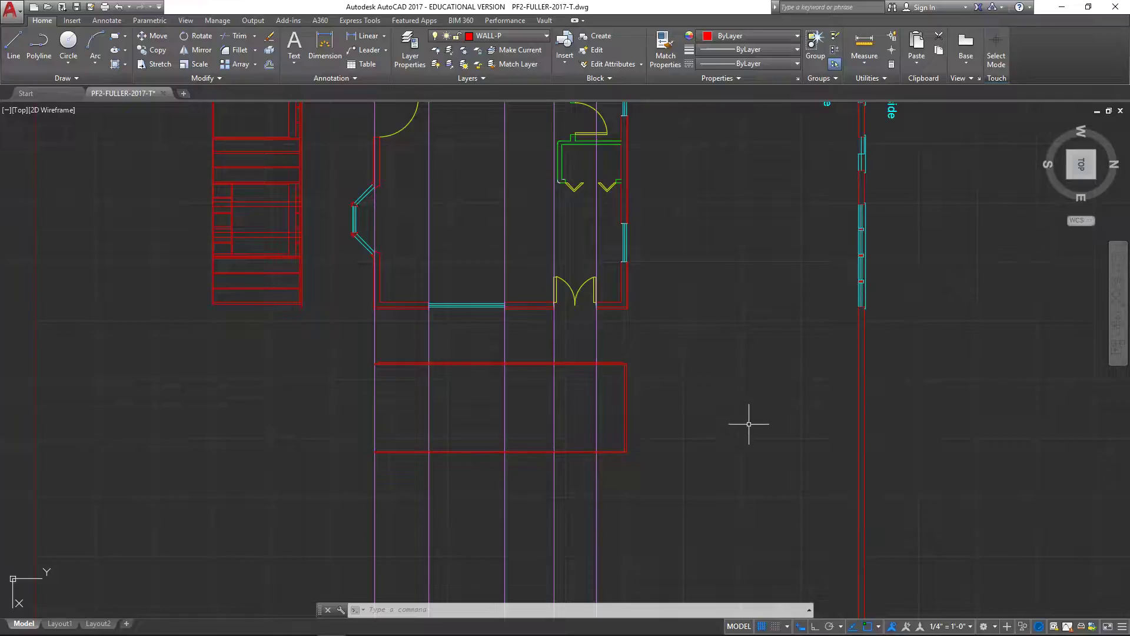
mouse_move(745, 424)
middle_down()
mouse_move(768, 427)
mouse_move(752, 386)
mouse_move(752, 409)
mouse_move(728, 439)
middle_up()
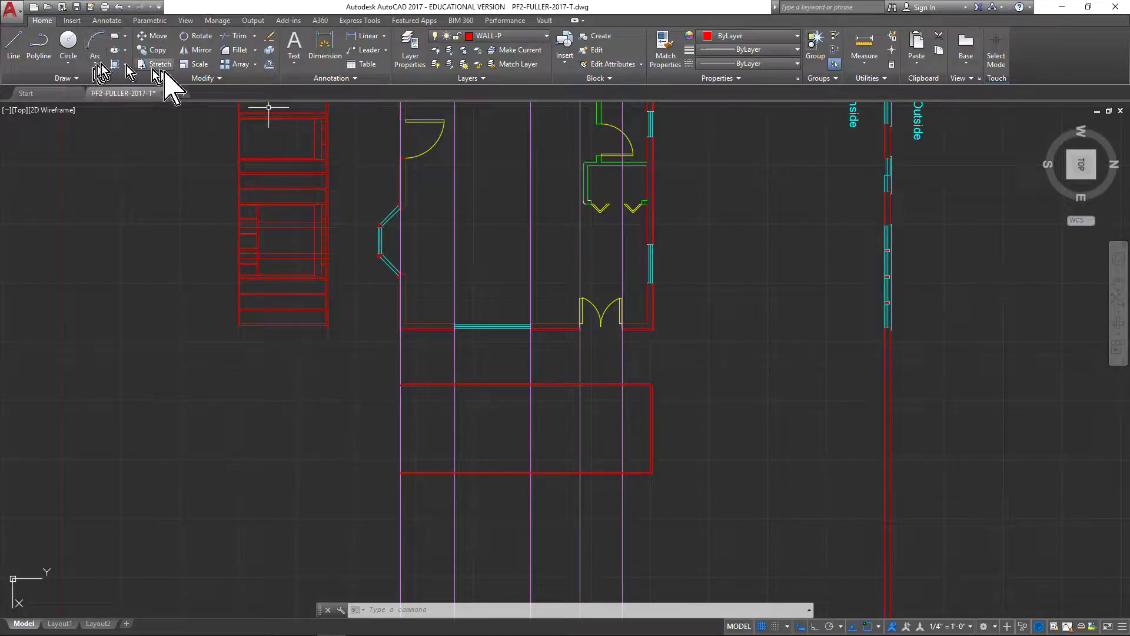
click(187, 37)
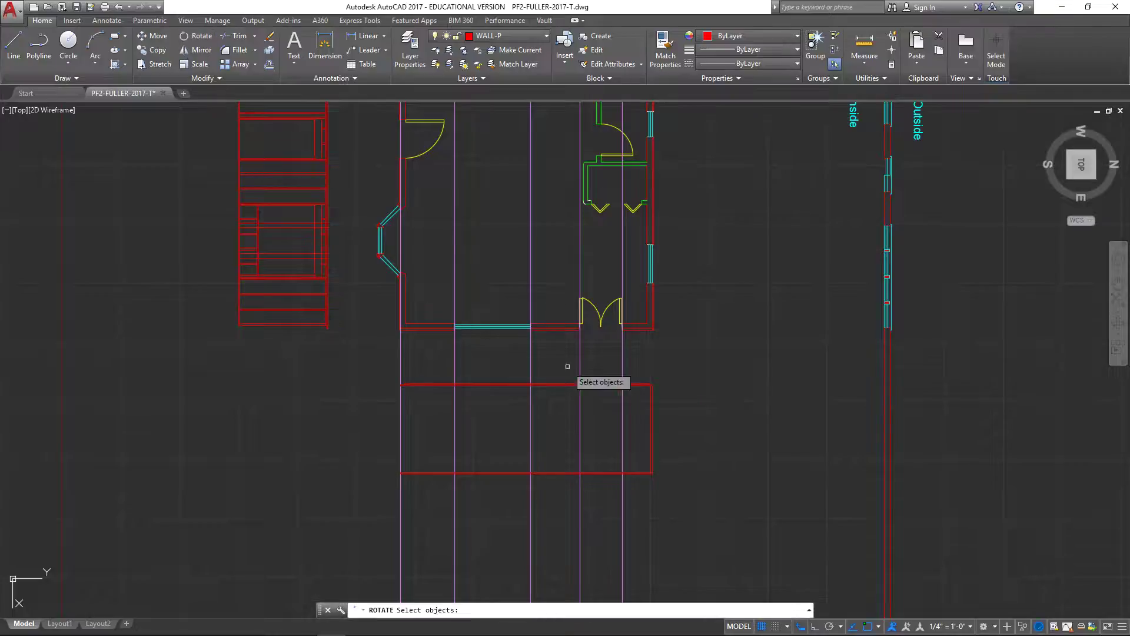
click(684, 357)
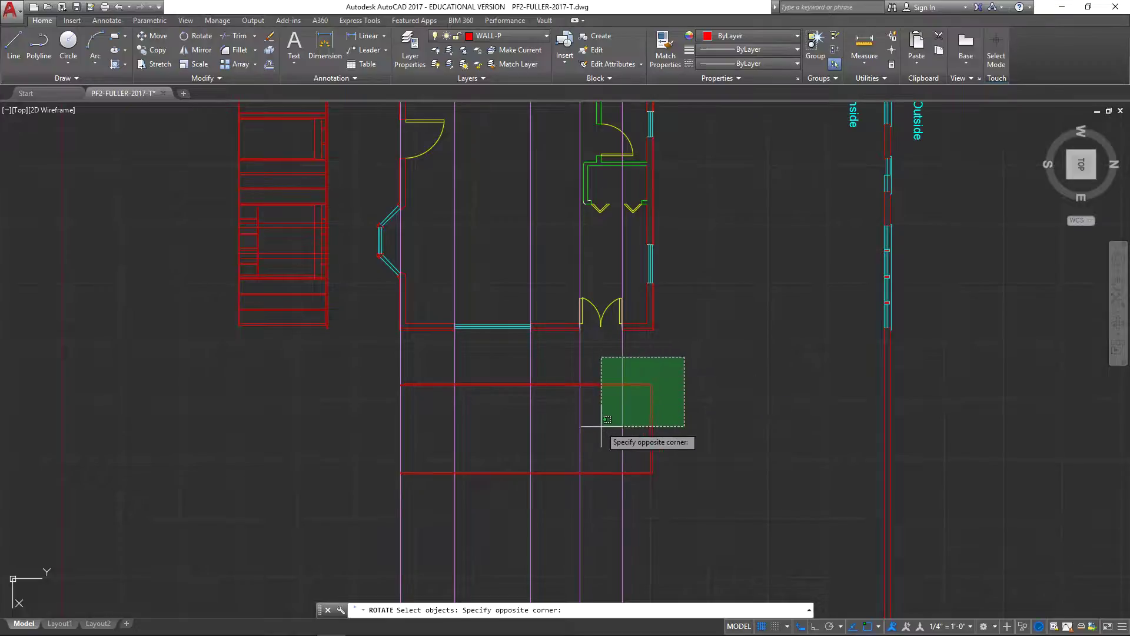
click(679, 365)
click(691, 365)
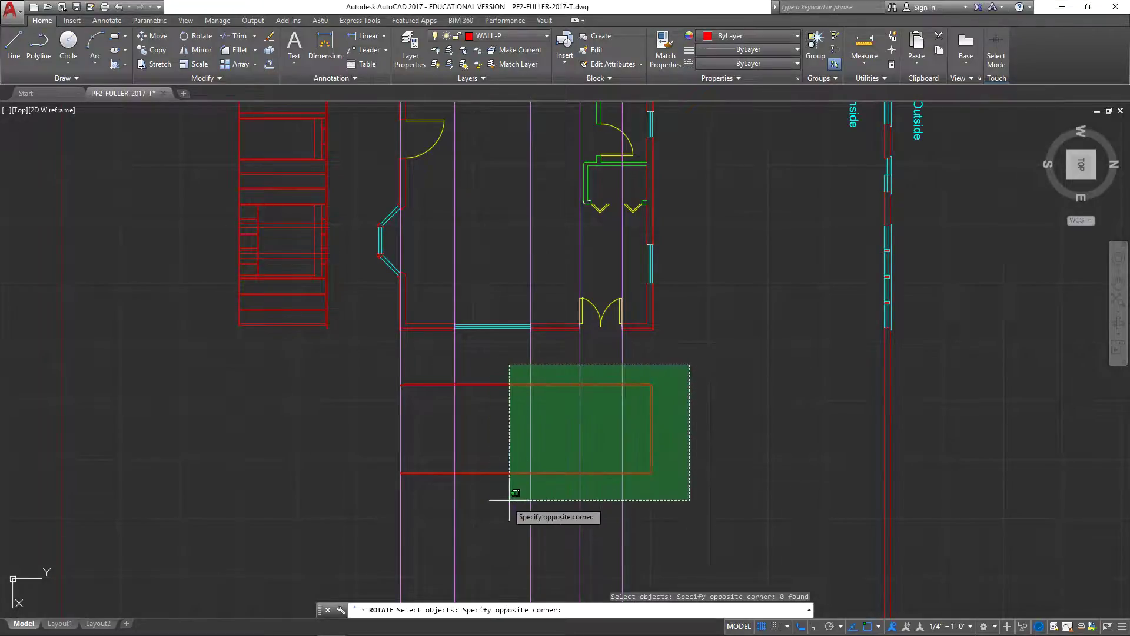
click(353, 502)
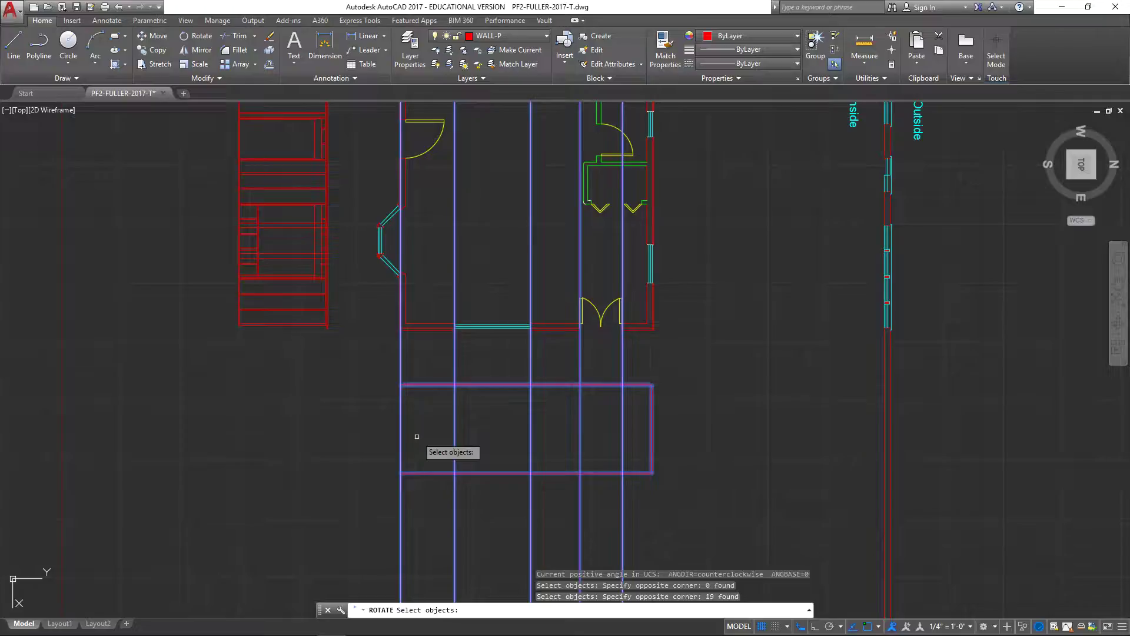
key(Return)
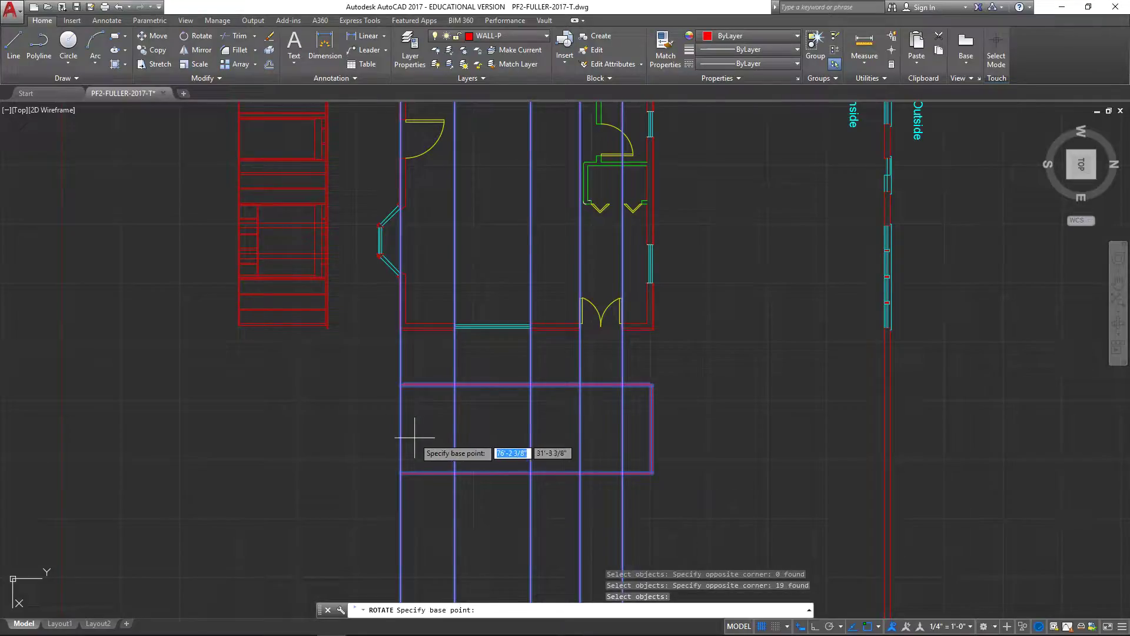
click(400, 475)
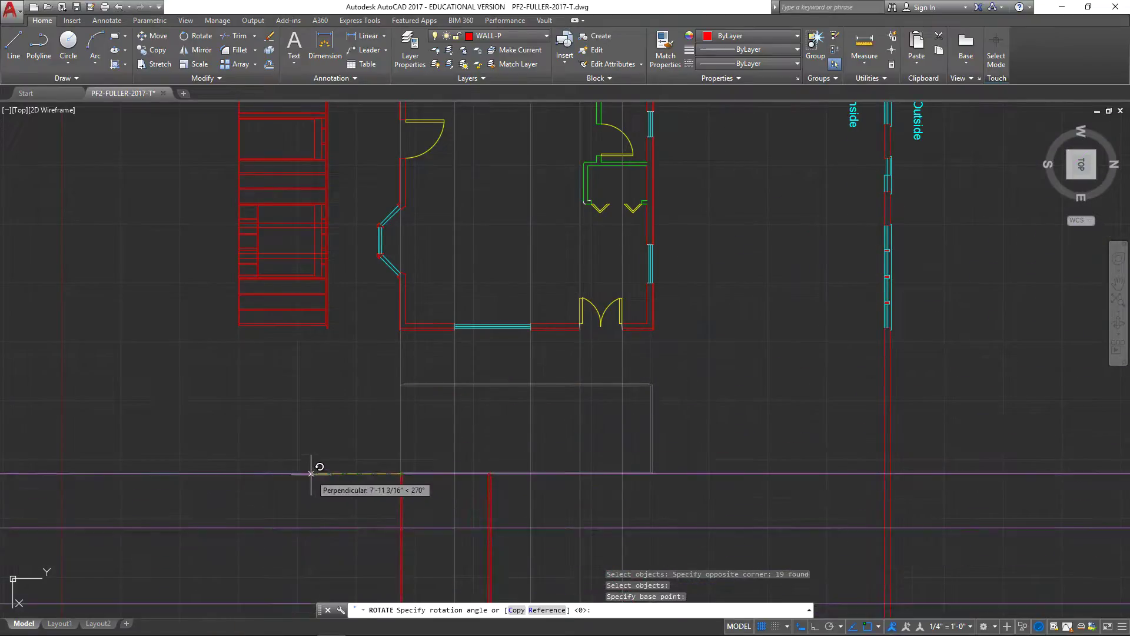
click(310, 473)
- Turn the top view by 90 degrees so that north points up and the whole plan is in view
scroll(476, 485, down, 2)
middle_drag(504, 538, 517, 421)
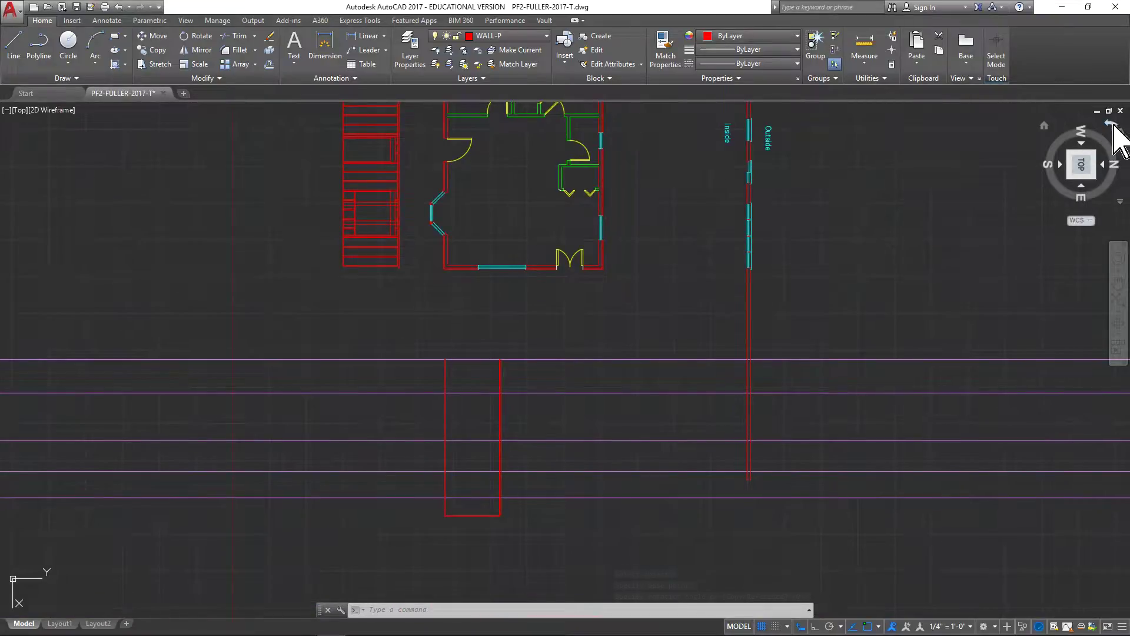
click(1112, 125)
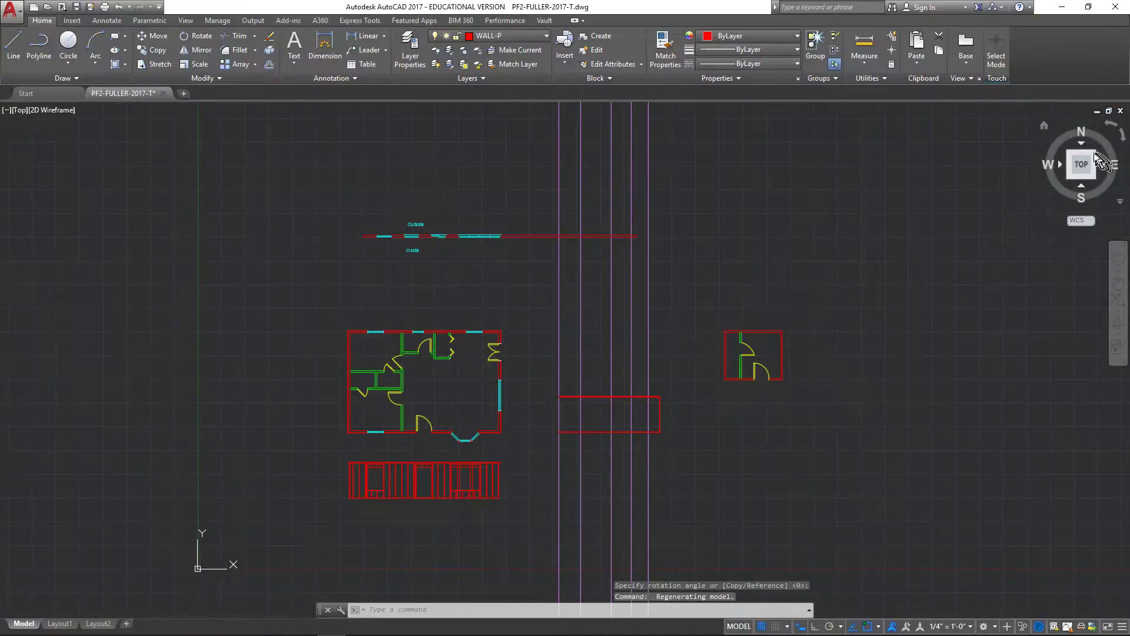
middle_drag(723, 555, 836, 452)
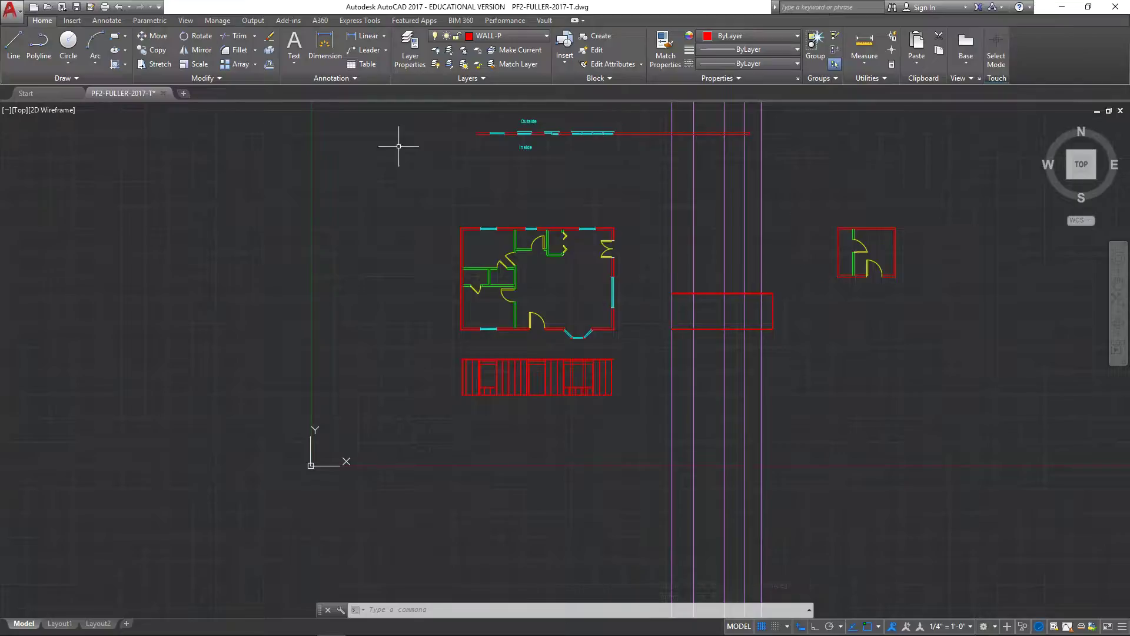
- Try to move the wall frame and its guide lines by the upper-right corner to line up with the finished wall framing
click(153, 36)
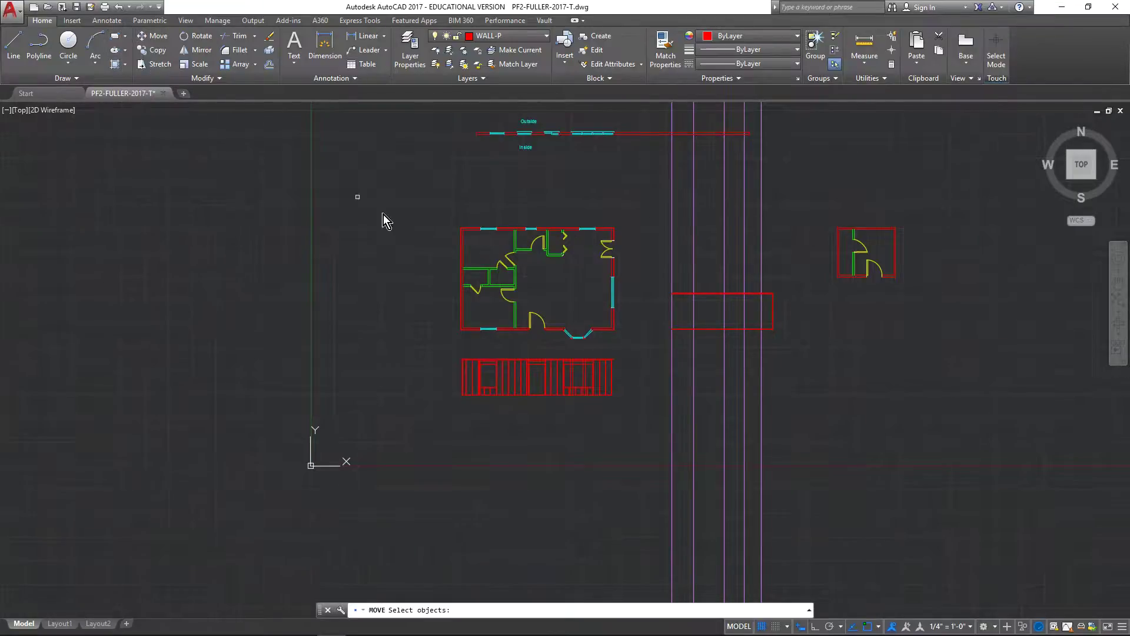
click(783, 242)
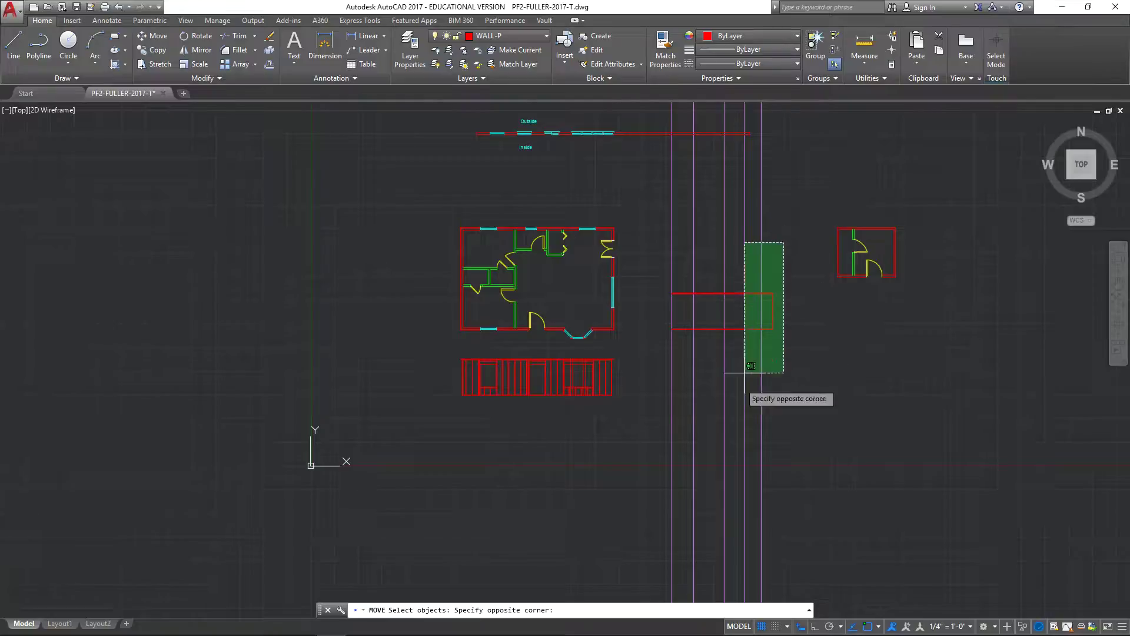
click(651, 400)
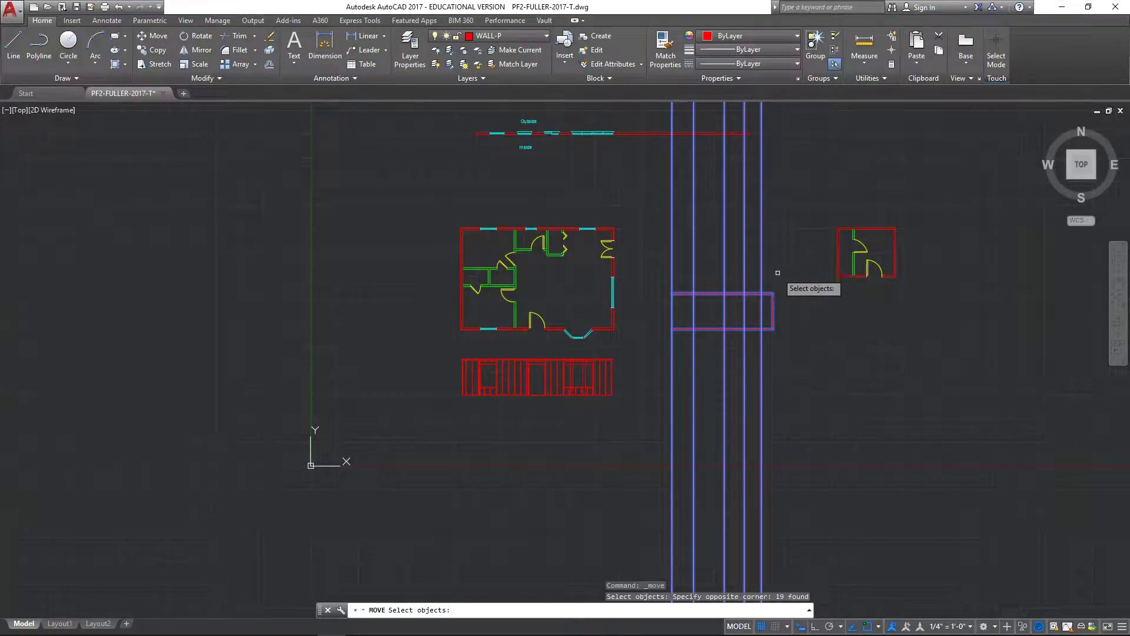
key(Return)
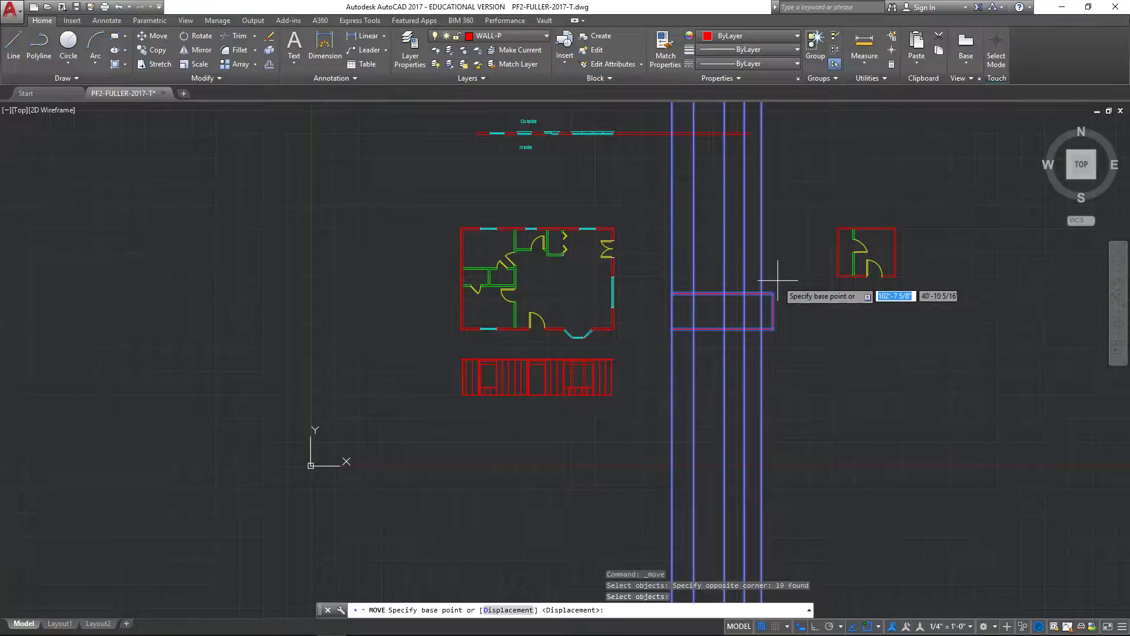
click(774, 293)
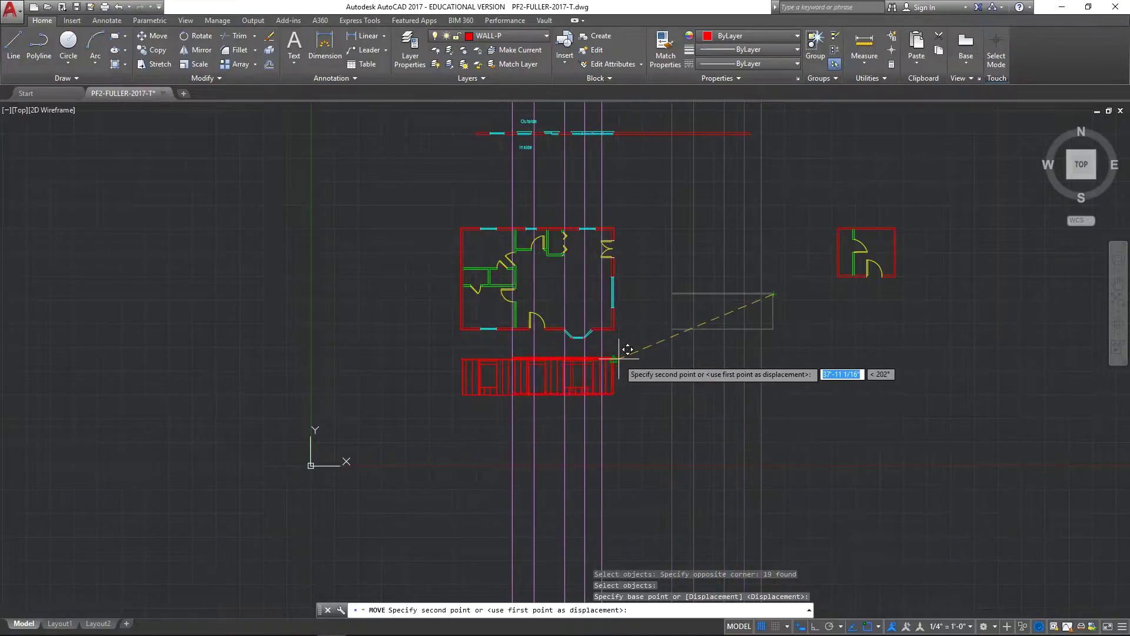
scroll(580, 345, up, 5)
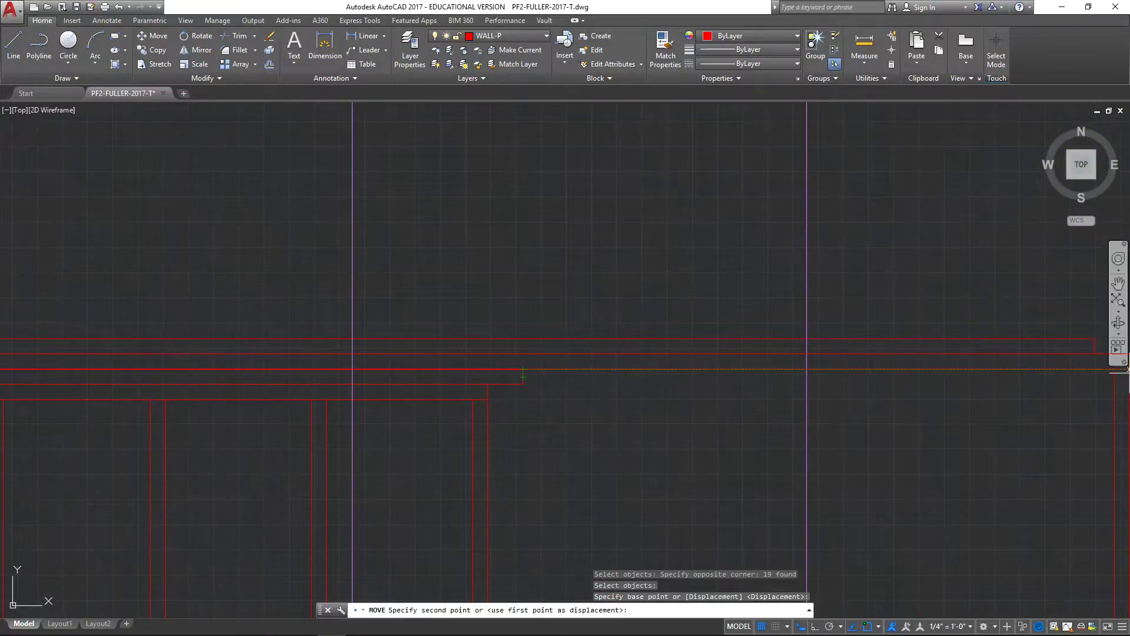
scroll(1128, 370, down, 10)
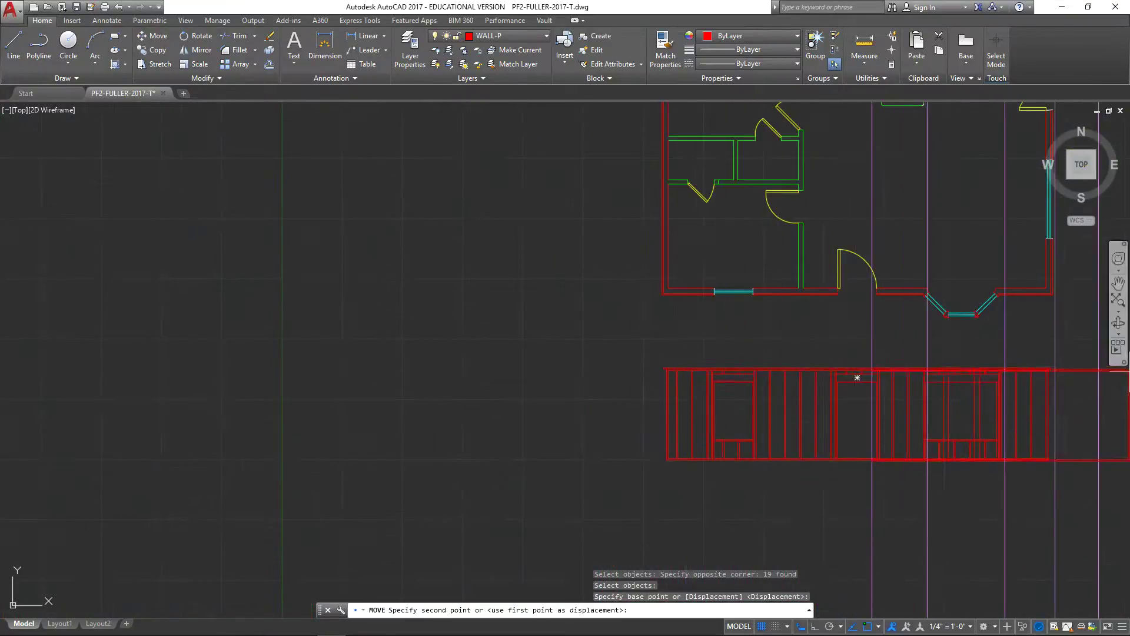
middle_drag(954, 387, 314, 440)
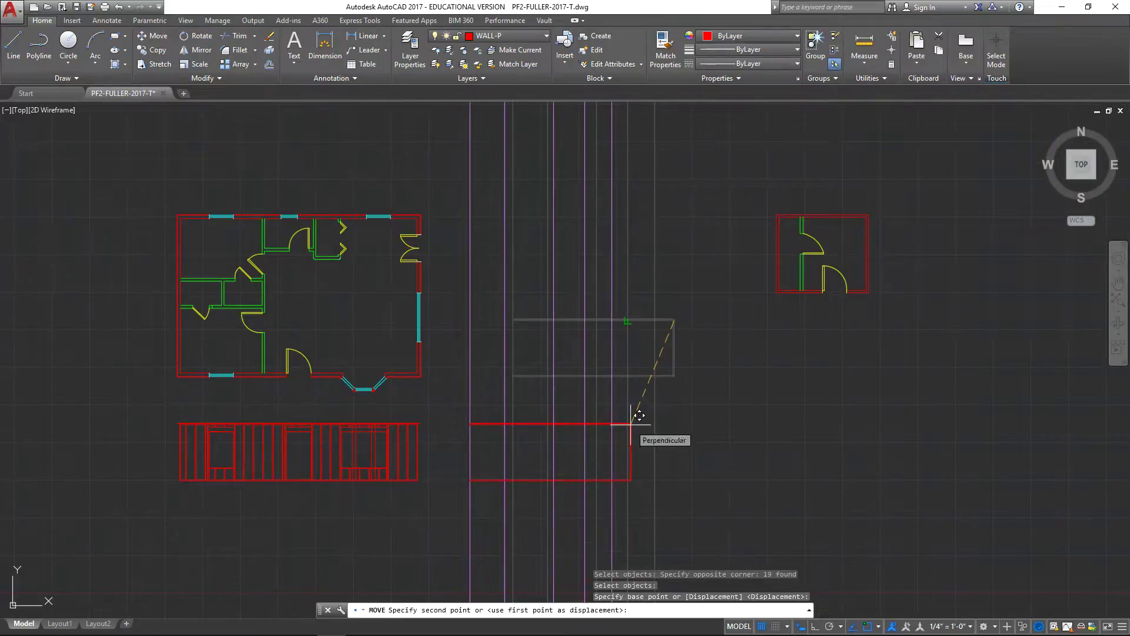
click(631, 424)
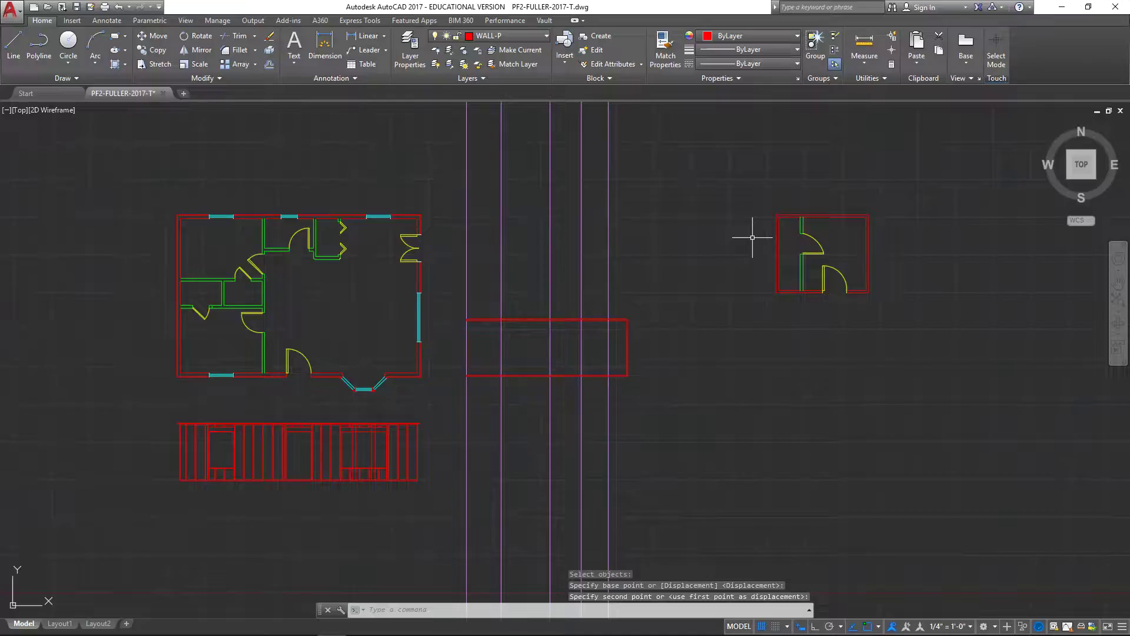
- Move the wall frame and guide lines by the top plate's left end, level with the finished framing's top plate, about 3'-4" beyond its end
click(150, 36)
click(648, 259)
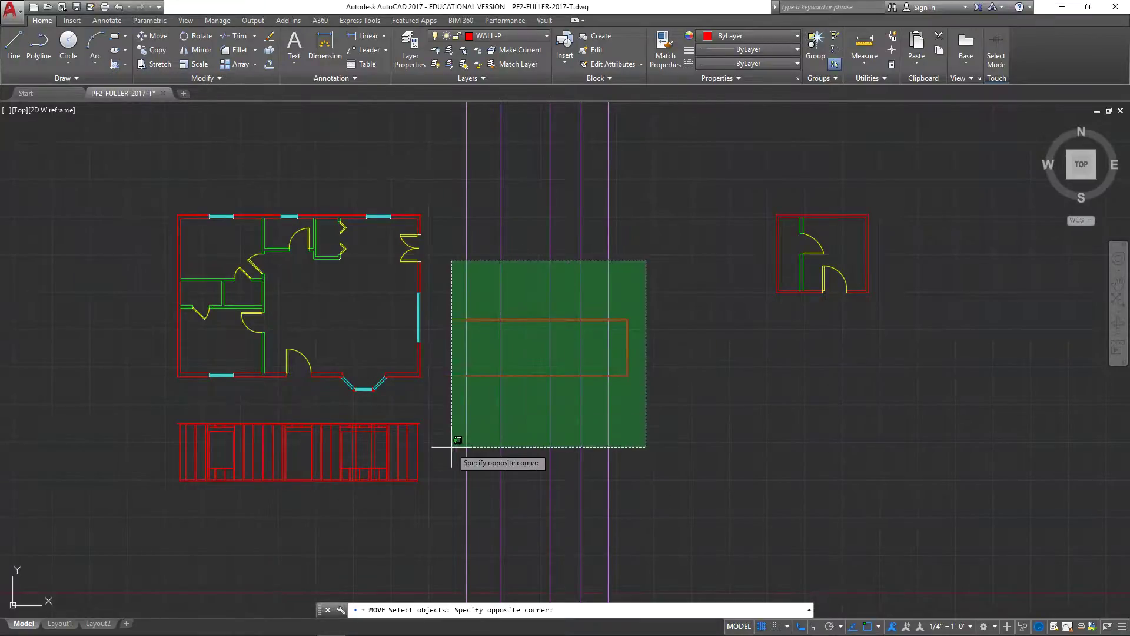
click(454, 453)
key(Return)
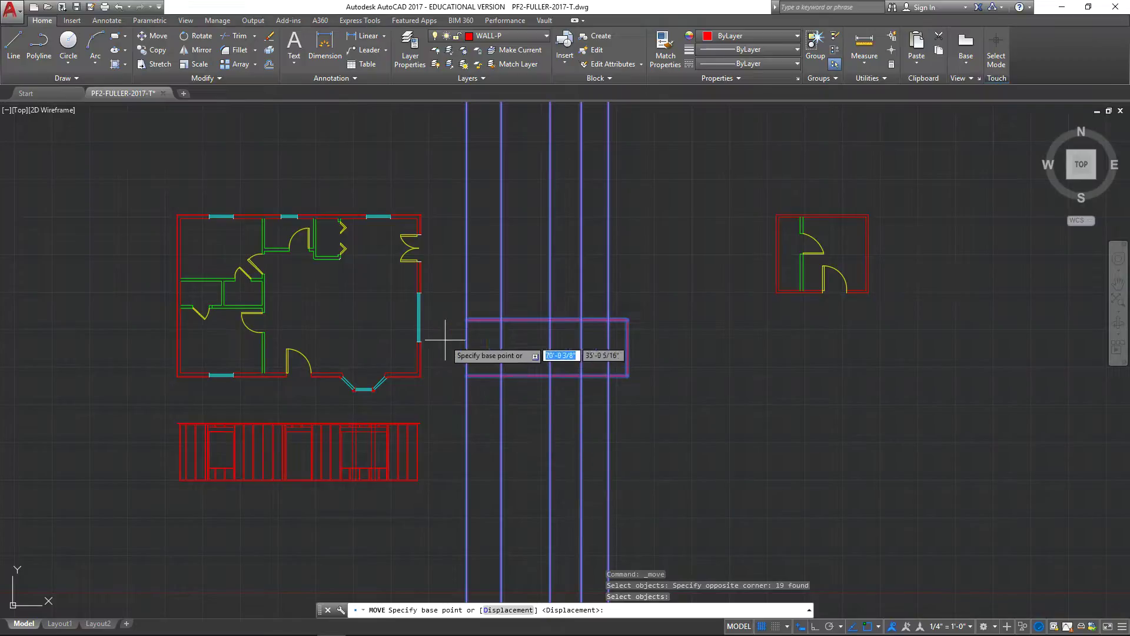
scroll(459, 318, up, 8)
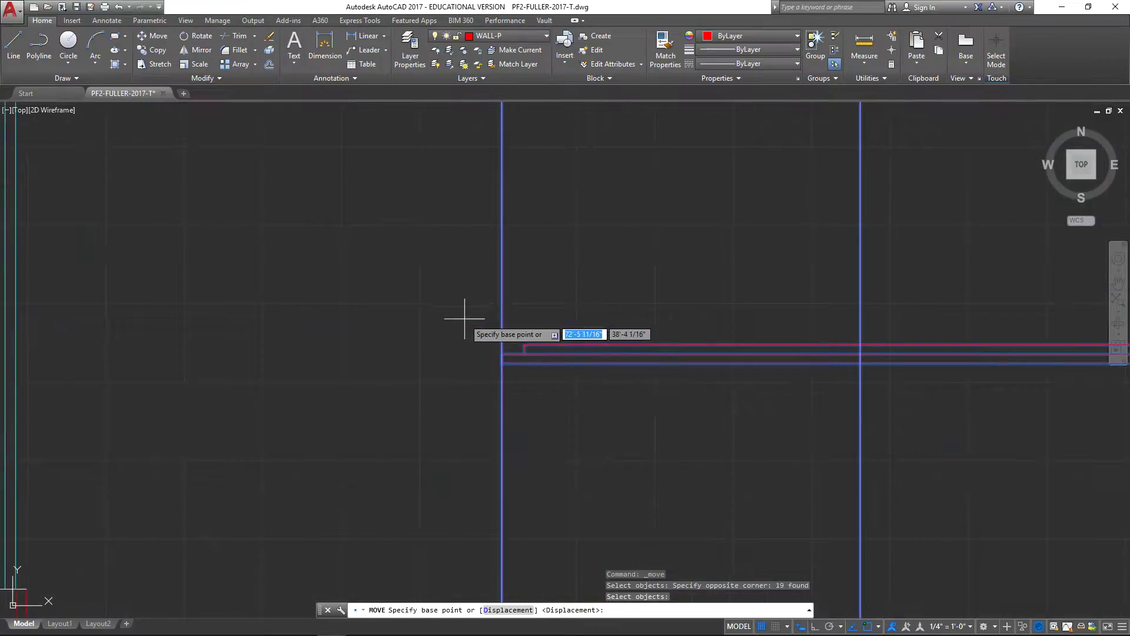
click(524, 345)
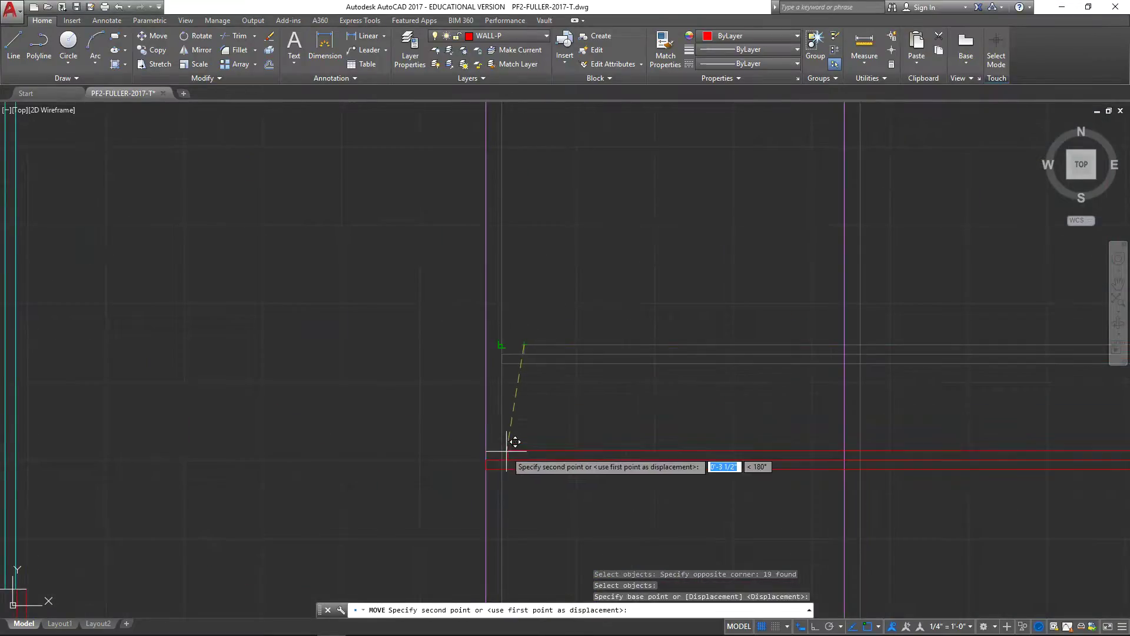
scroll(513, 445, down, 5)
scroll(489, 471, down, 2)
scroll(530, 404, up, 6)
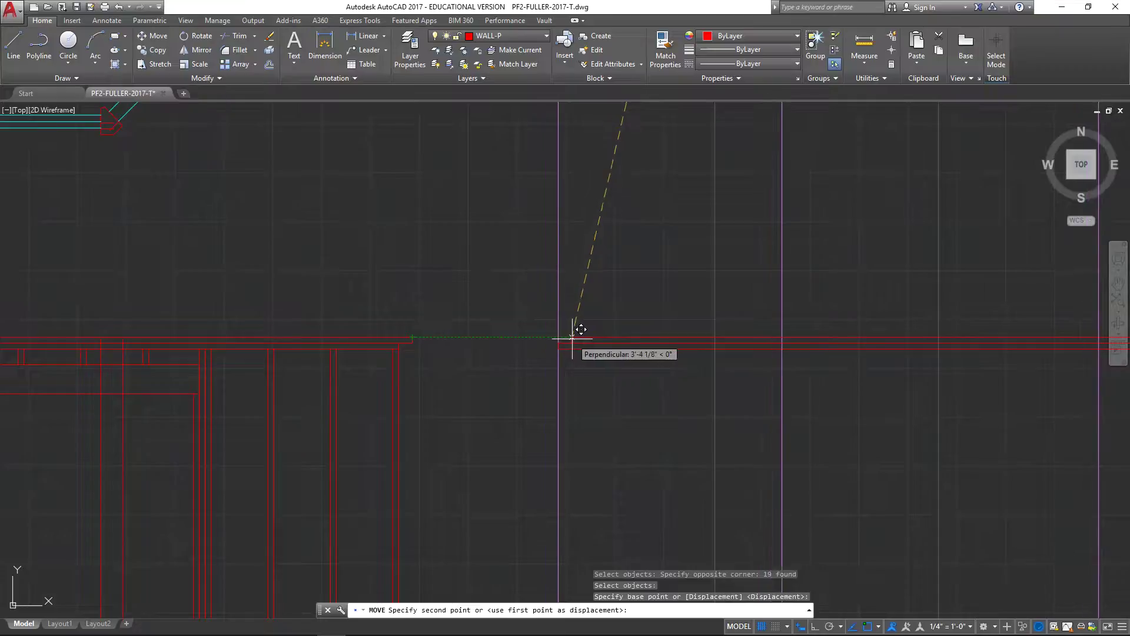
click(577, 330)
scroll(575, 366, down, 4)
middle_drag(638, 512, 383, 484)
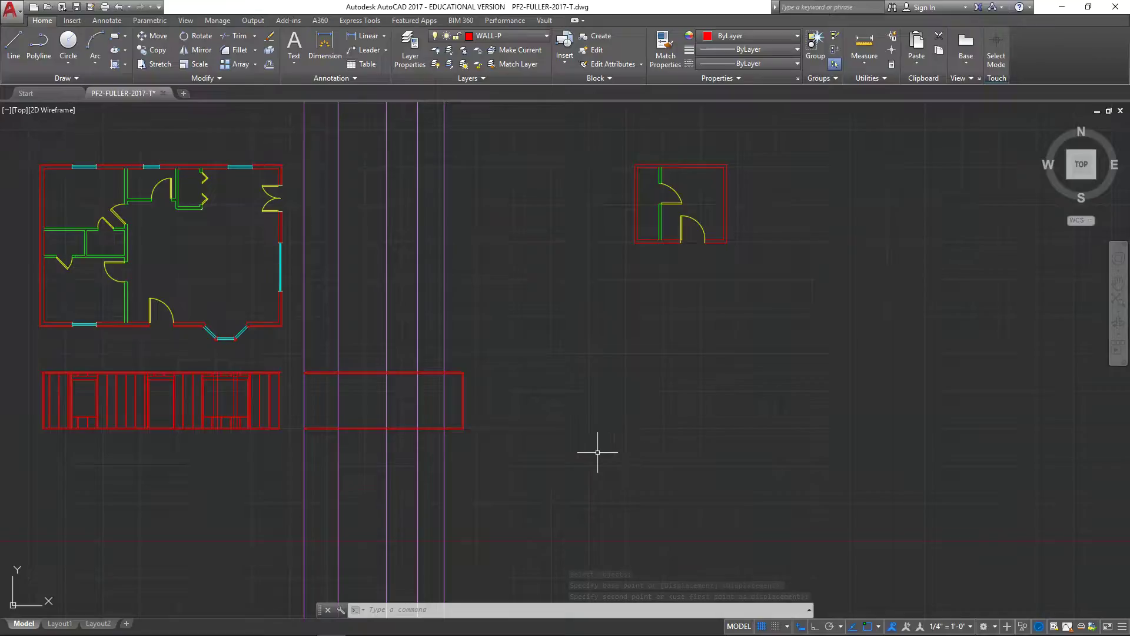
- Start a rectangular array from the two vertical lines of the stud at the empty wall frame's right end
middle_drag(539, 479, 714, 469)
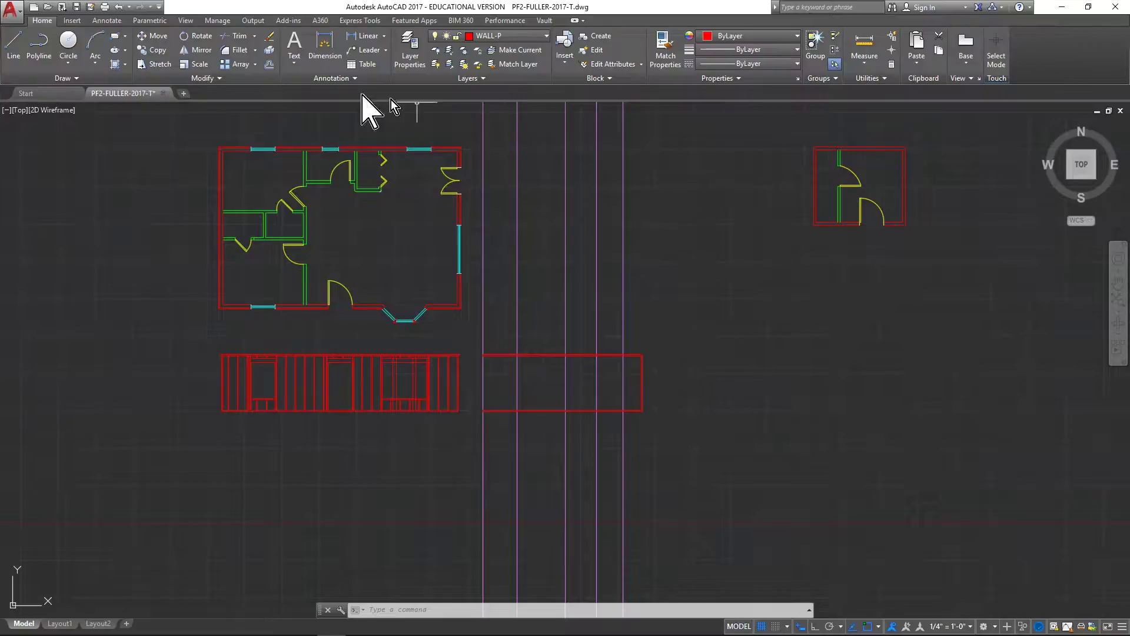
middle_drag(683, 397, 693, 352)
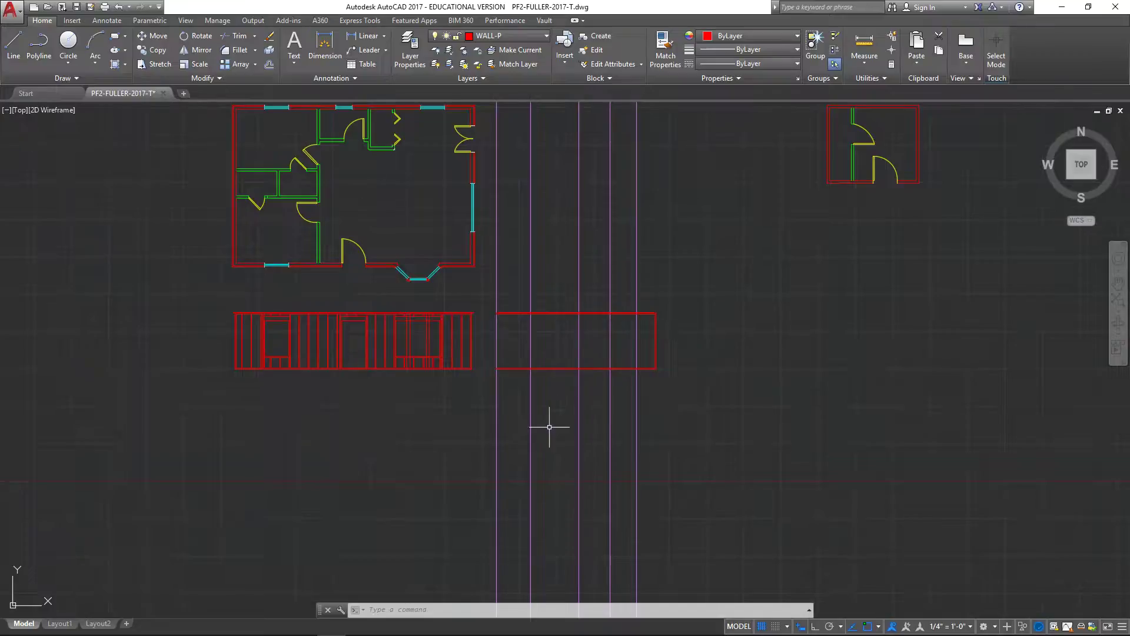
scroll(548, 429, down, 4)
scroll(548, 426, up, 6)
middle_drag(547, 424, 546, 484)
scroll(558, 480, up, 2)
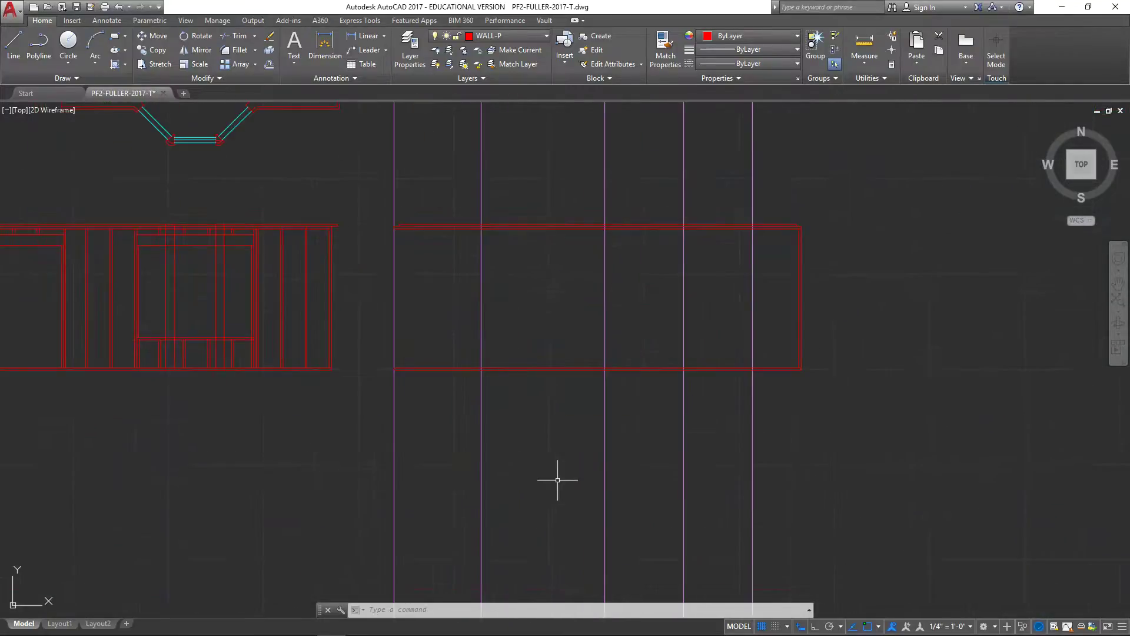
scroll(570, 476, up, 2)
middle_drag(570, 478, 551, 626)
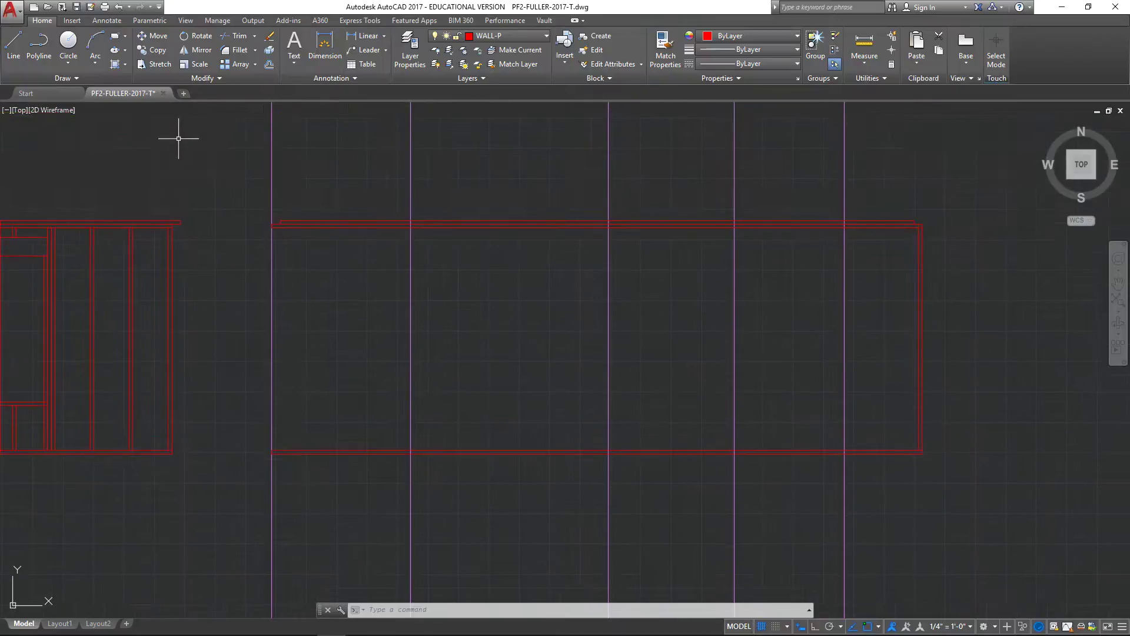
click(234, 65)
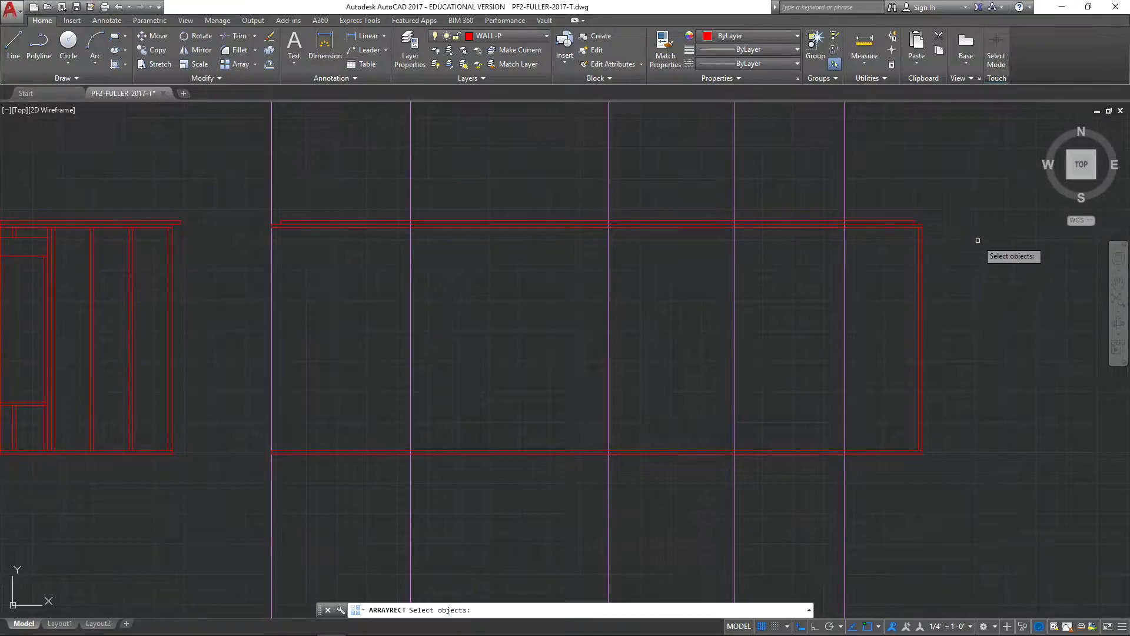
click(921, 274)
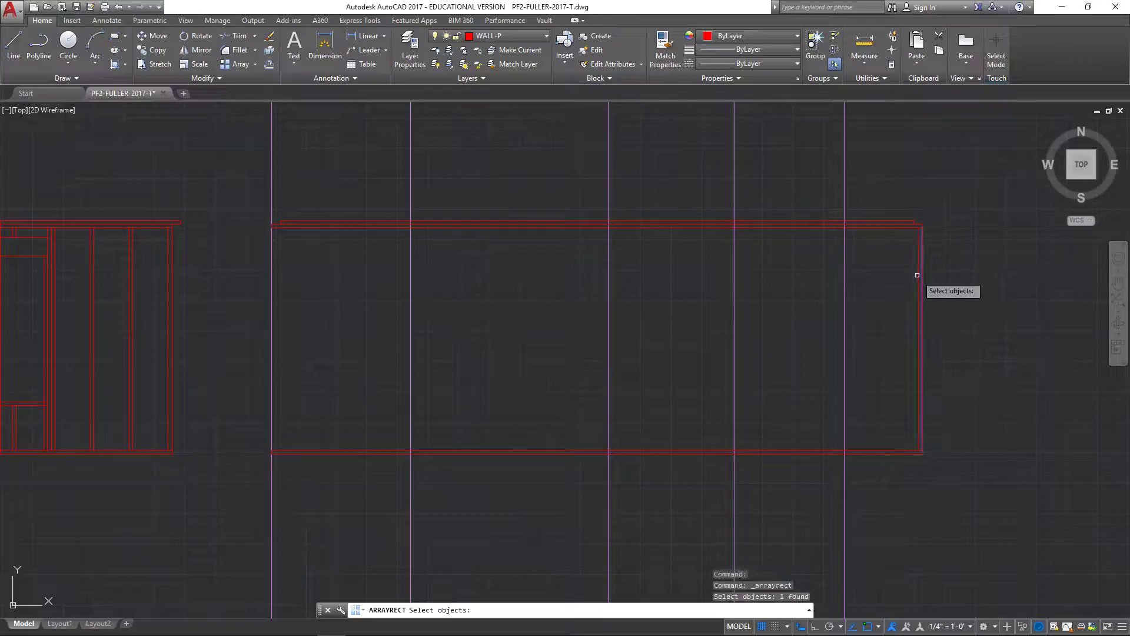
click(917, 275)
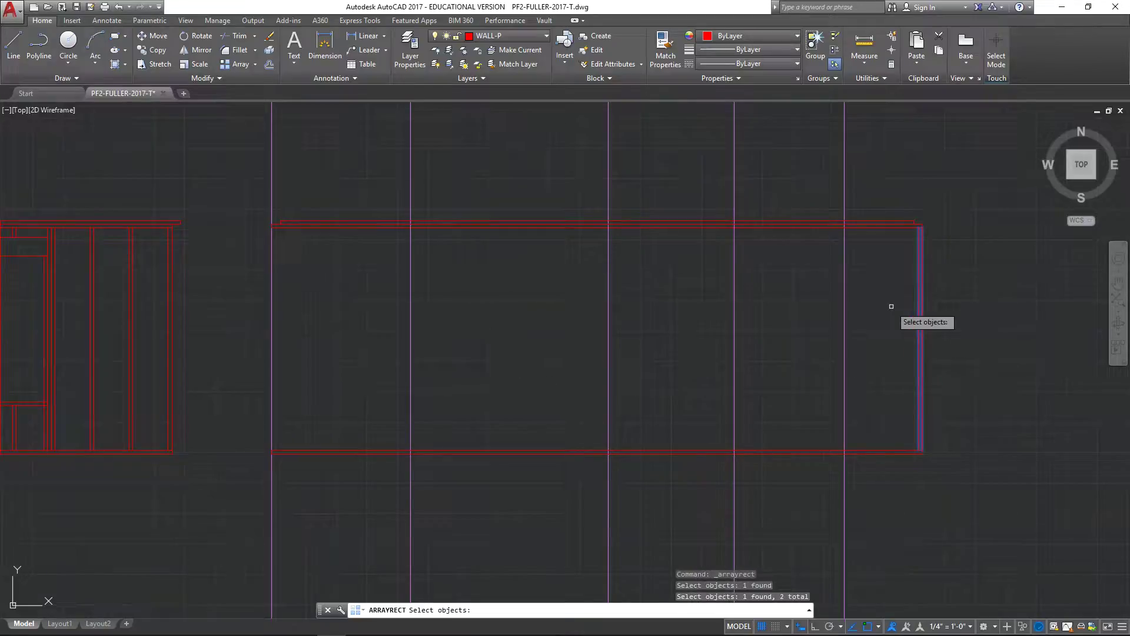
key(Return)
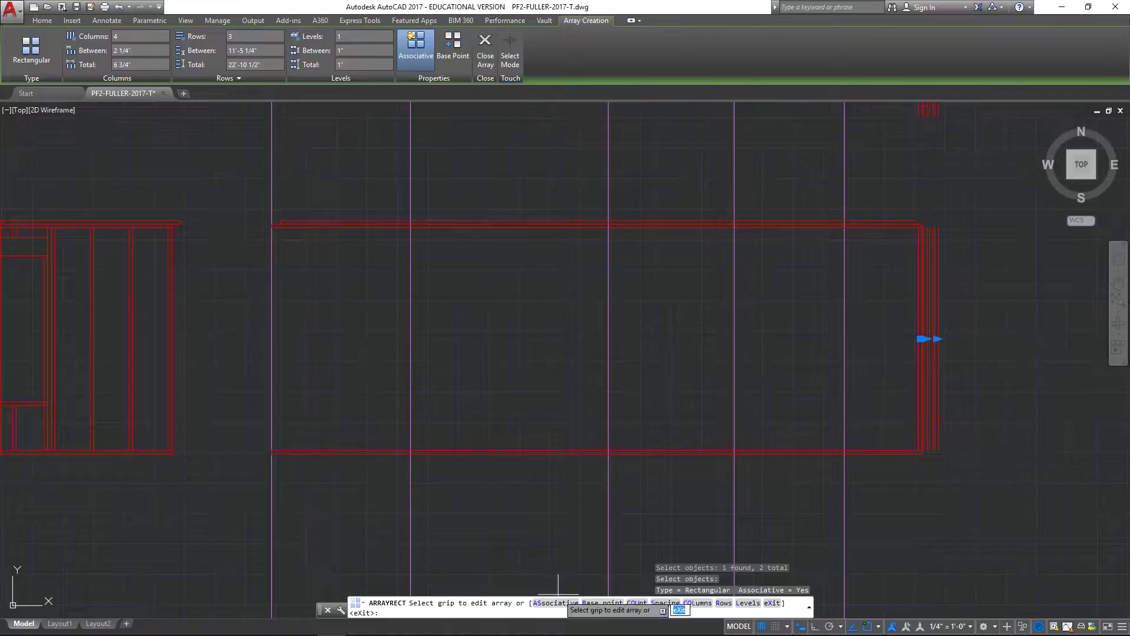
- Set the stud array to 1 row, accepting the default row distance and elevation increment
click(724, 603)
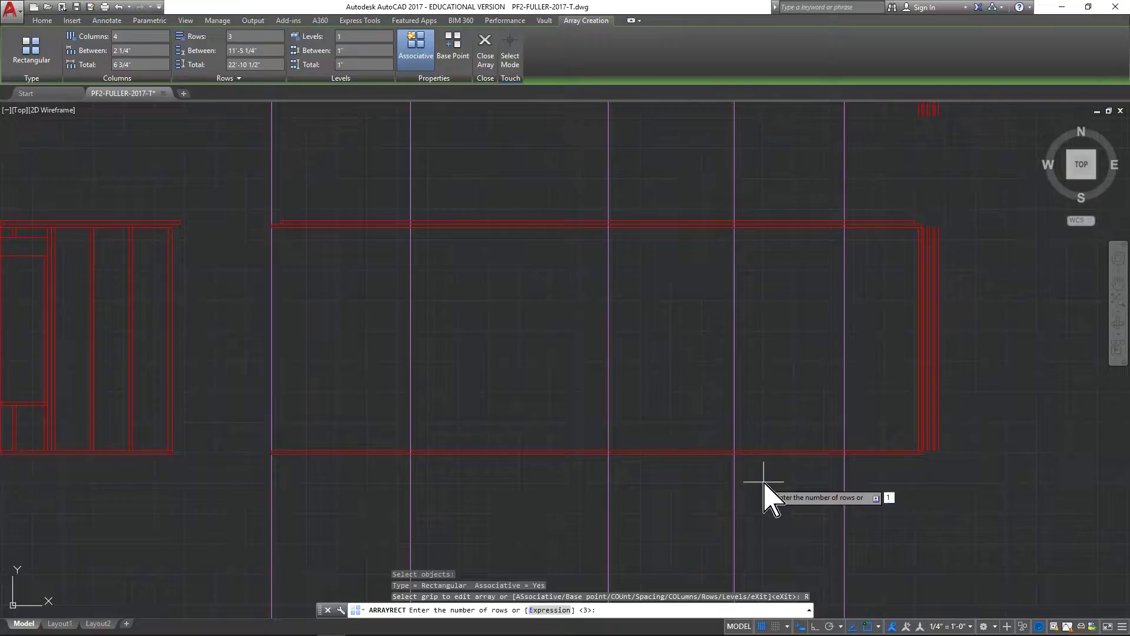
text(1)
key(Return)
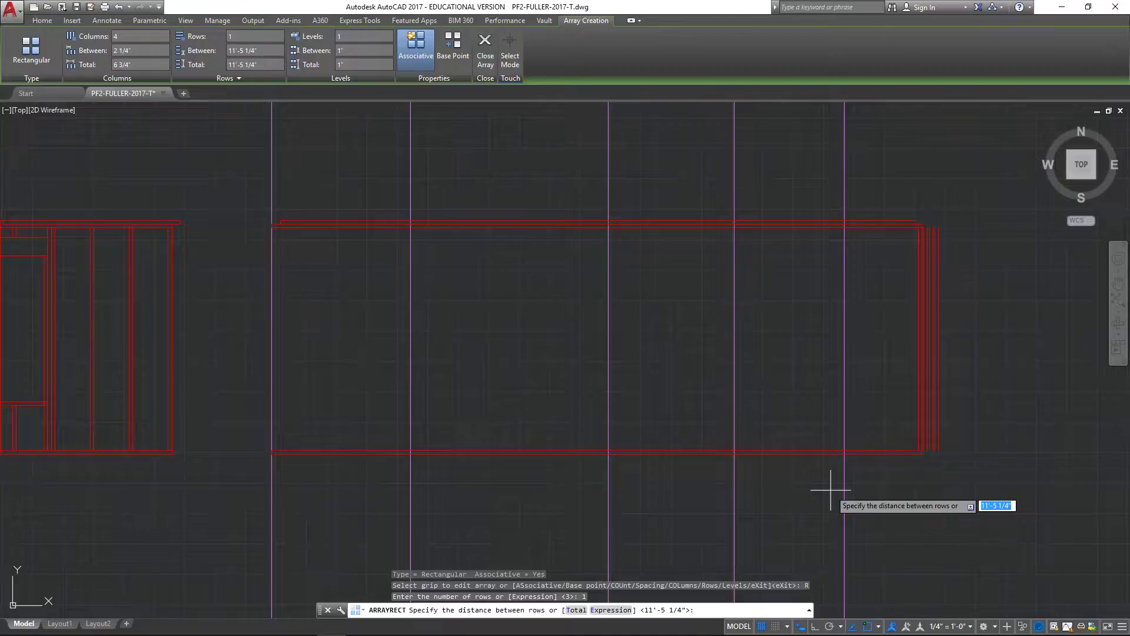
key(Return)
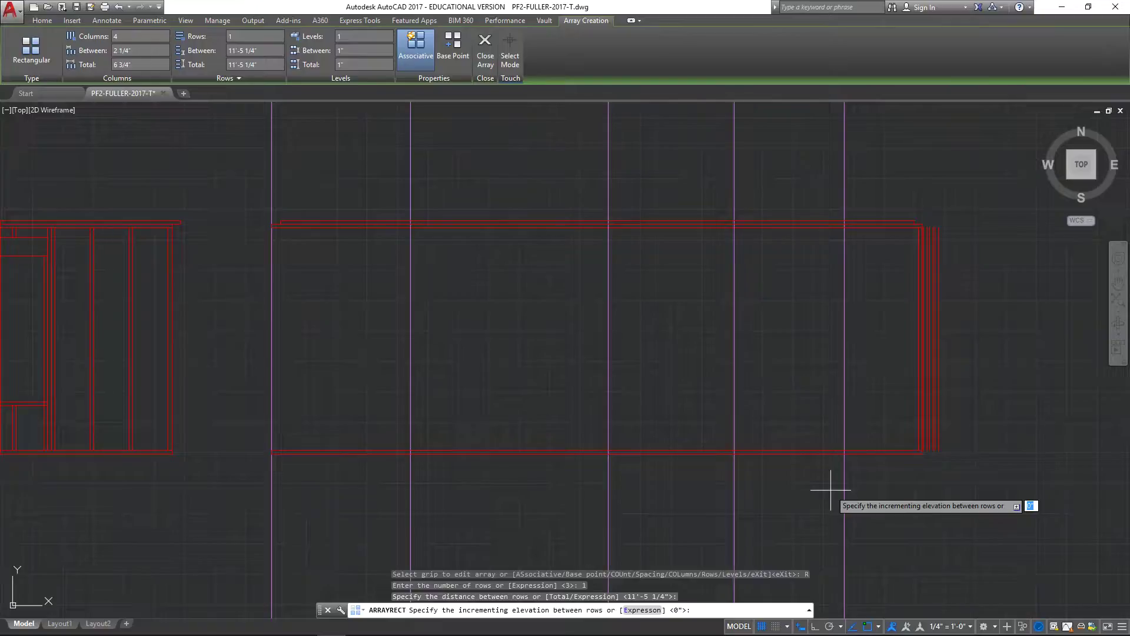
key(Return)
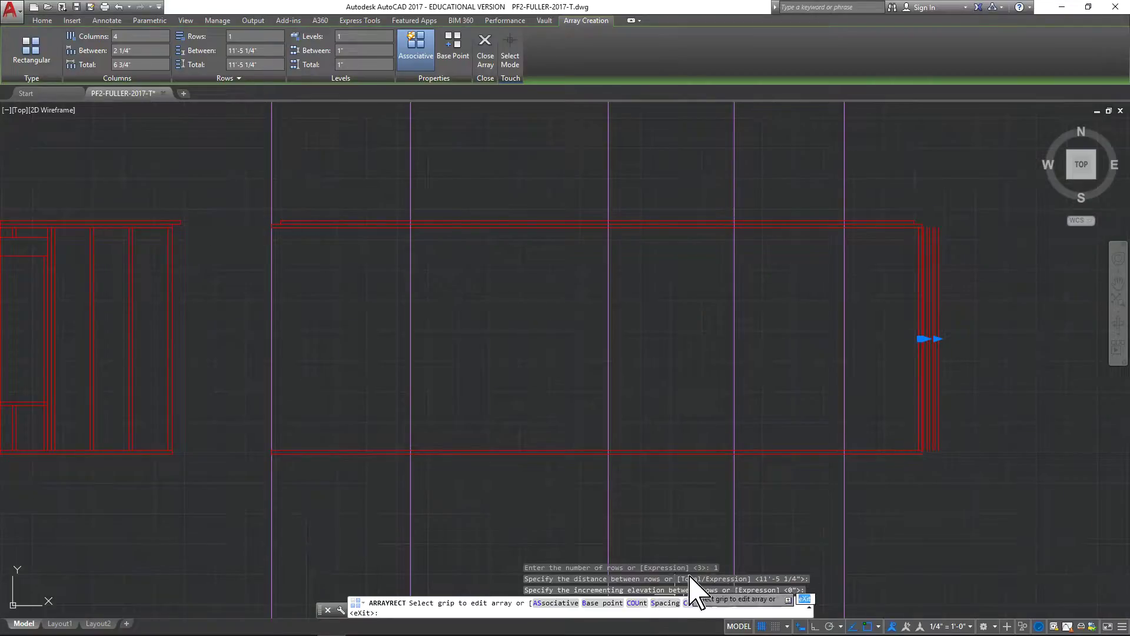
- Set the stud array's column spacing to 16" and accept the default row spacing
text(s)
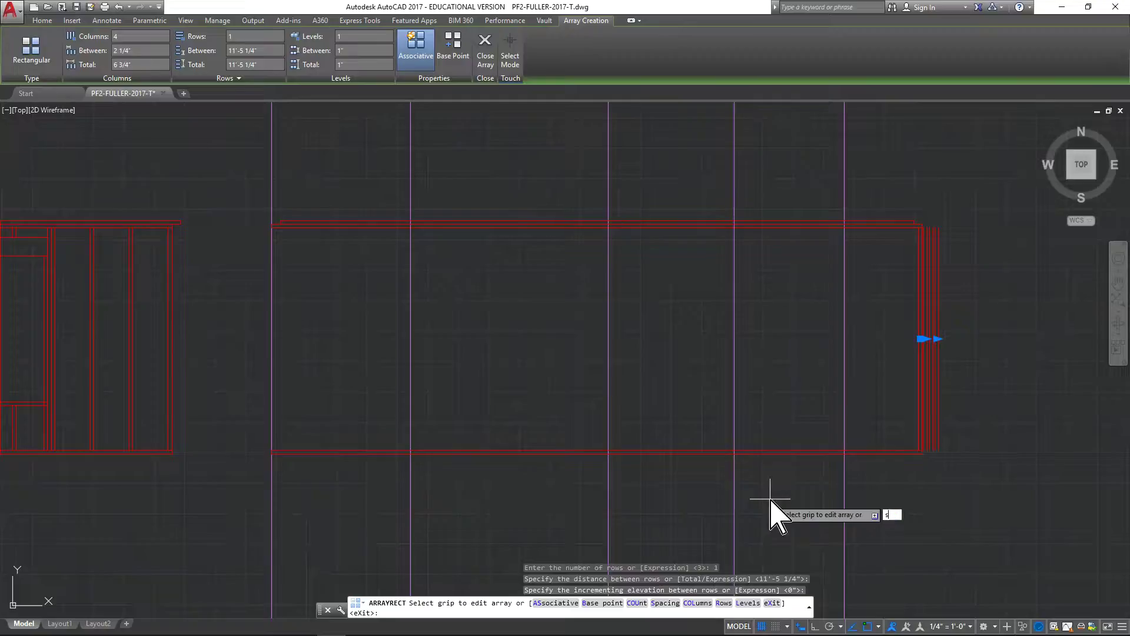
key(Return)
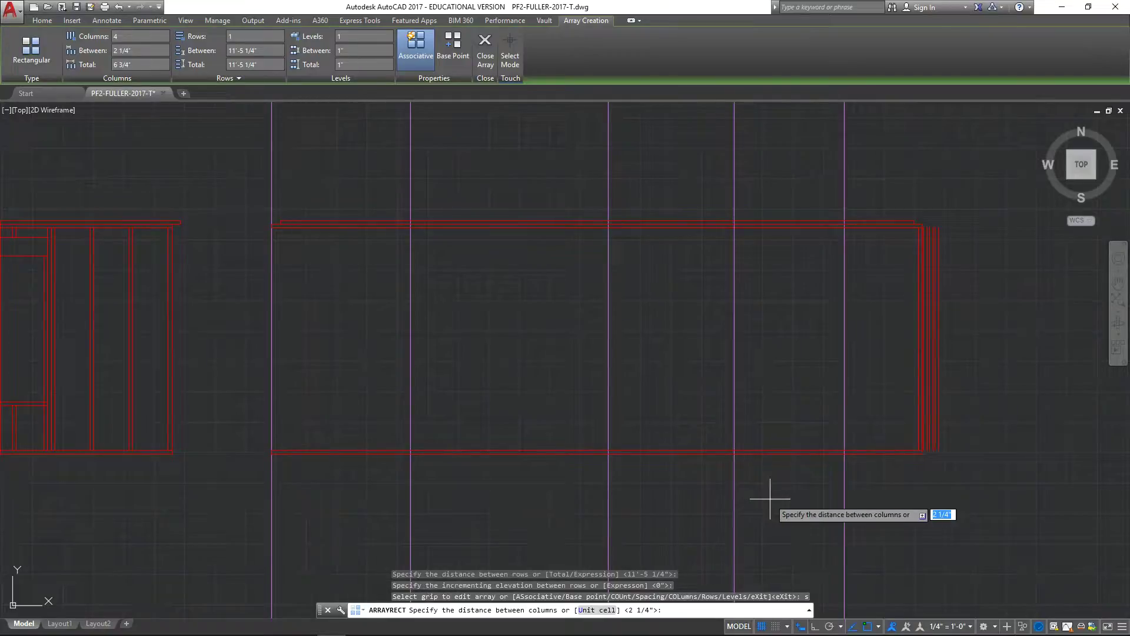
text(16")
key(Return)
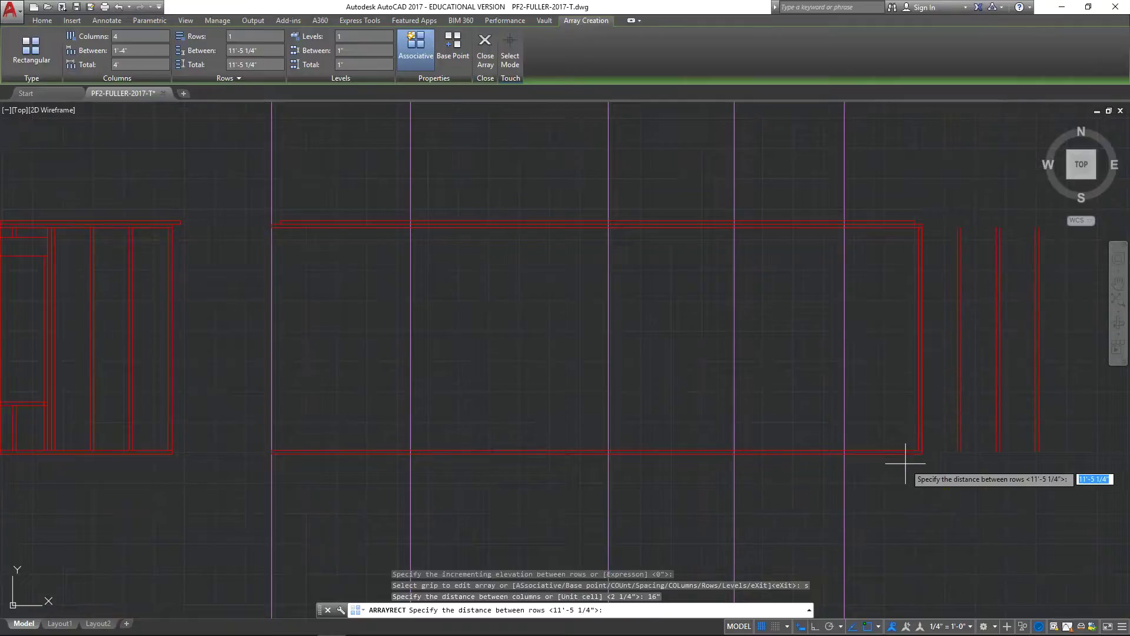
key(Return)
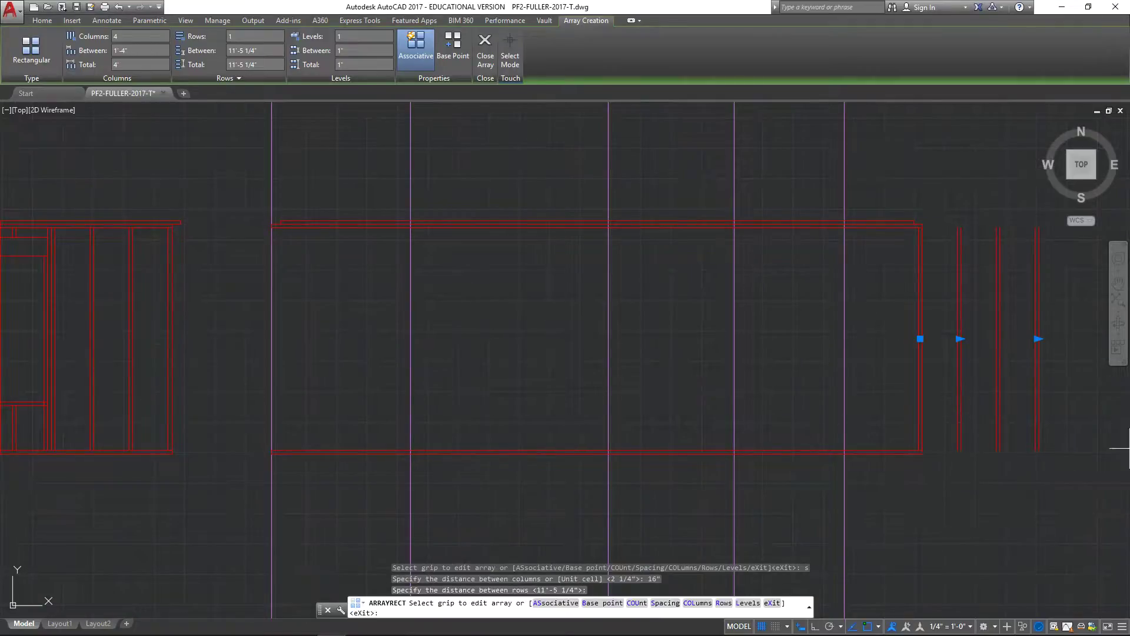
- Extend the stud array across the frame toward its left end to 17 columns and finish the array
mouse_move(973, 505)
middle_down()
mouse_move(907, 477)
mouse_move(945, 498)
middle_up()
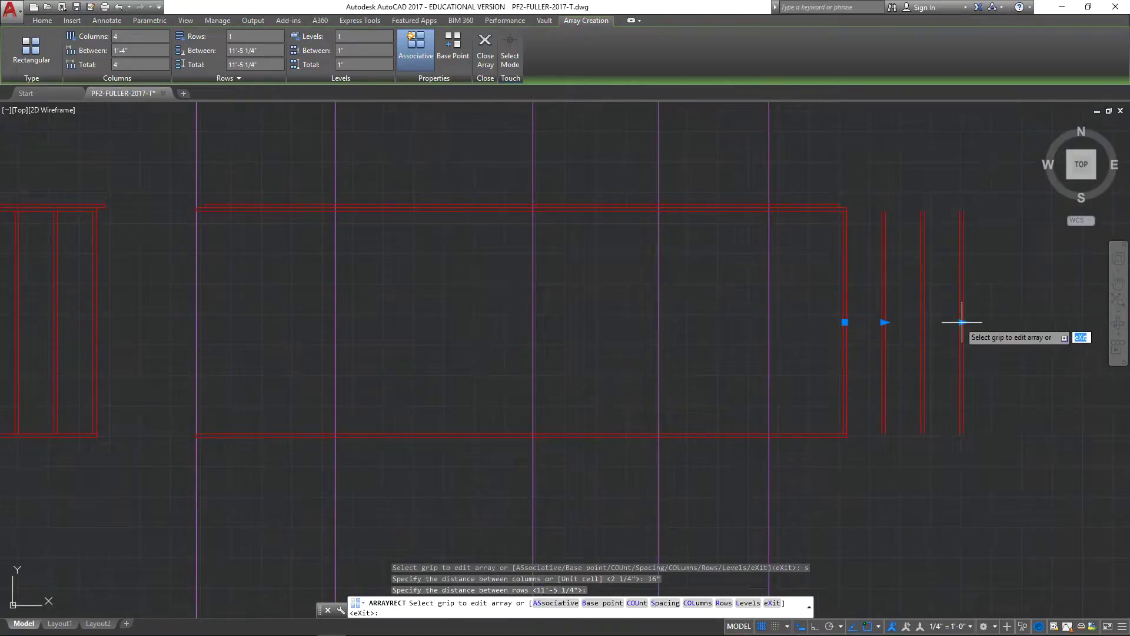
click(962, 322)
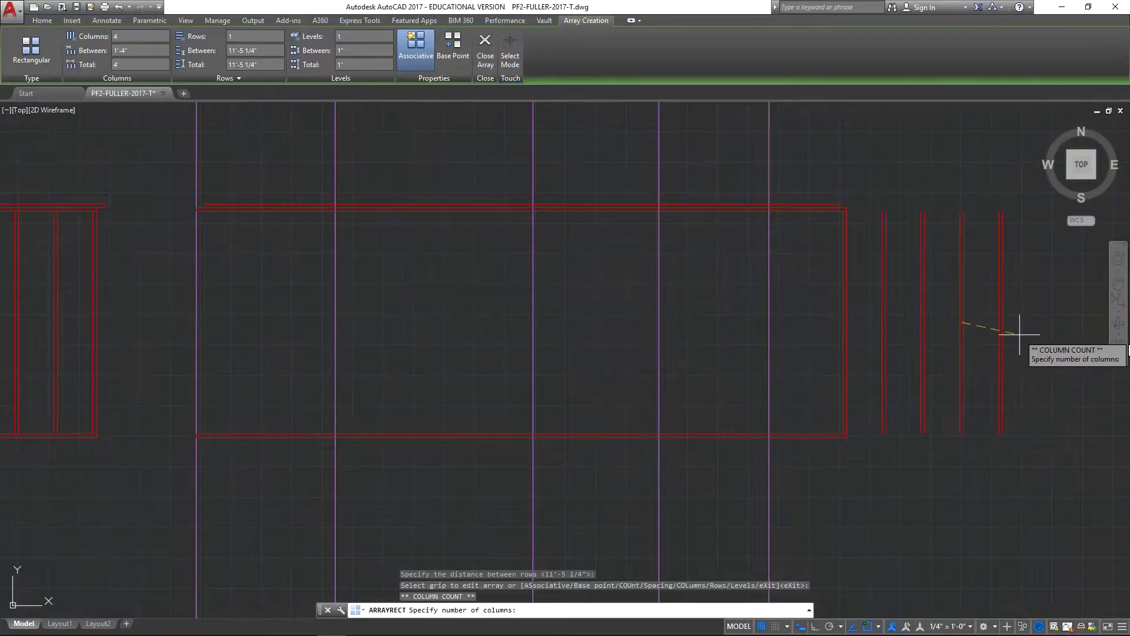
middle_drag(517, 292, 819, 305)
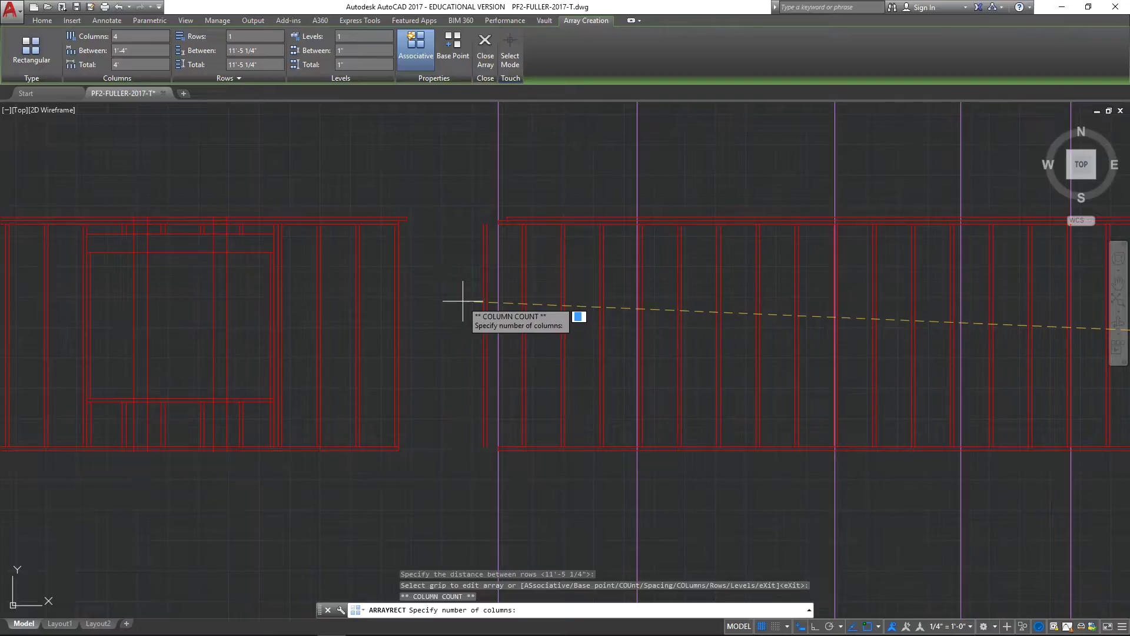
click(513, 306)
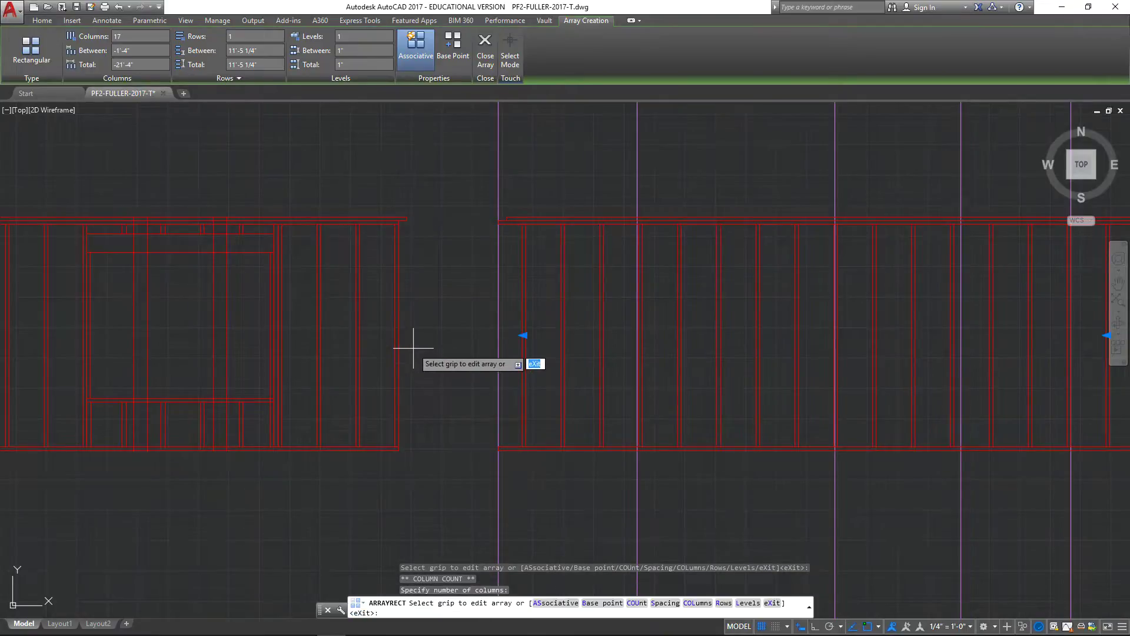
key(Escape)
- Copy the whole stud array in place, using the leftmost stud's upper-left corner as both base and second point
scroll(447, 376, up, 2)
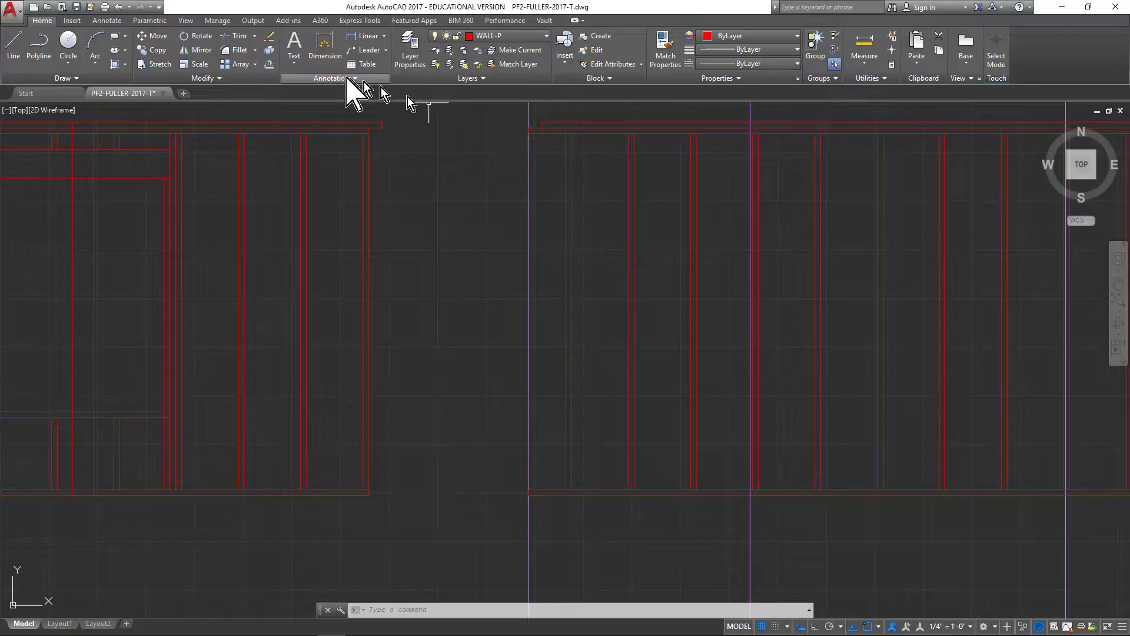
click(156, 50)
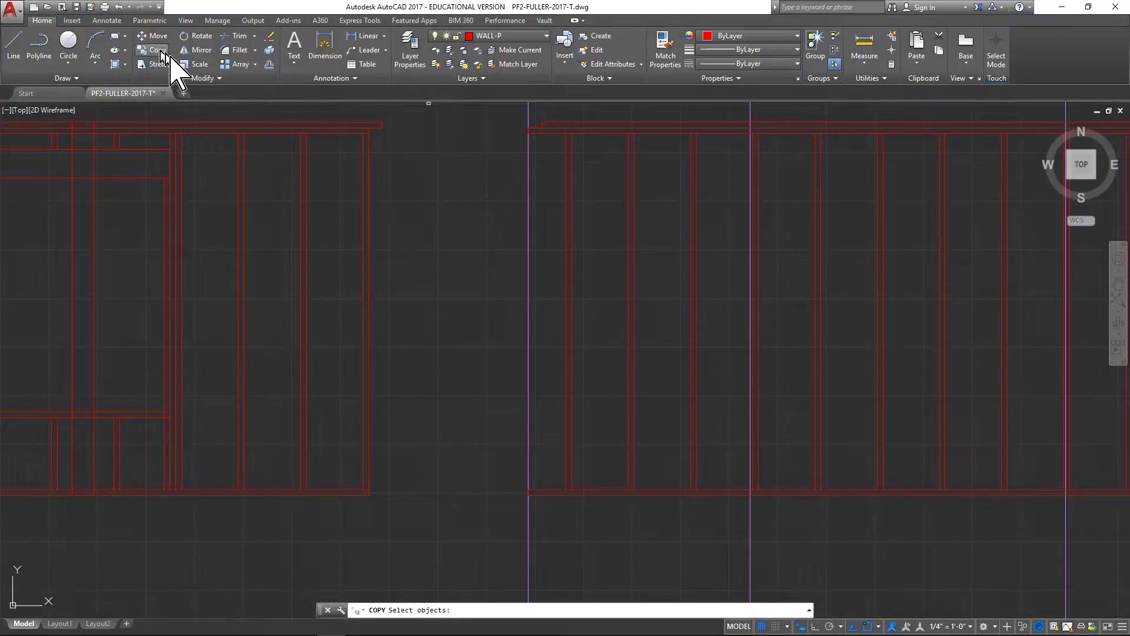
click(588, 224)
click(559, 233)
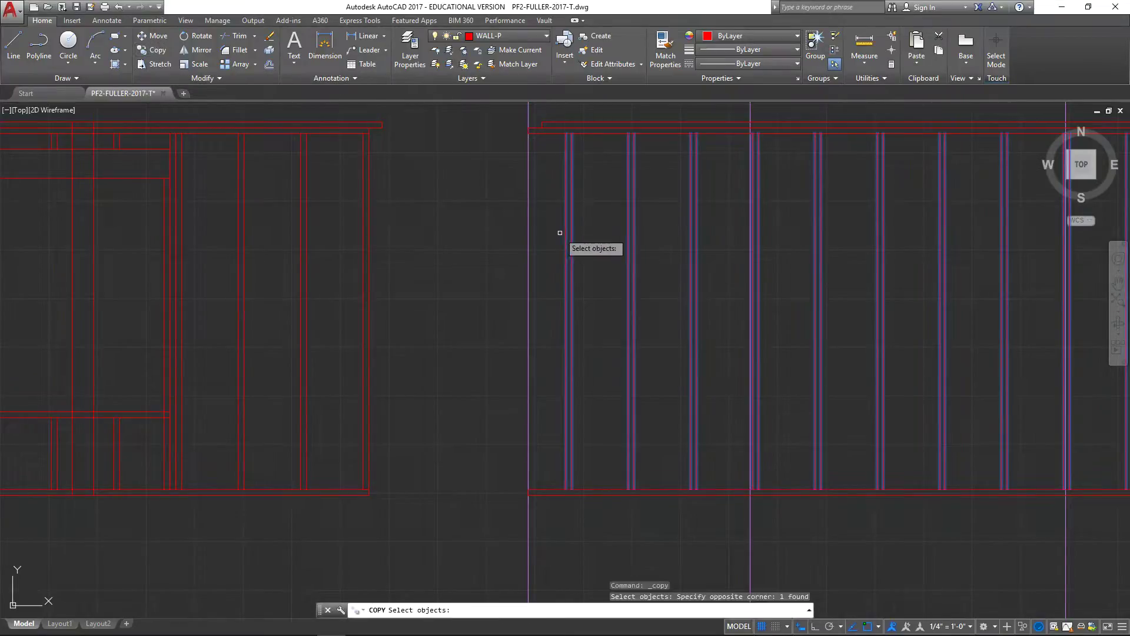
scroll(599, 231, up, 4)
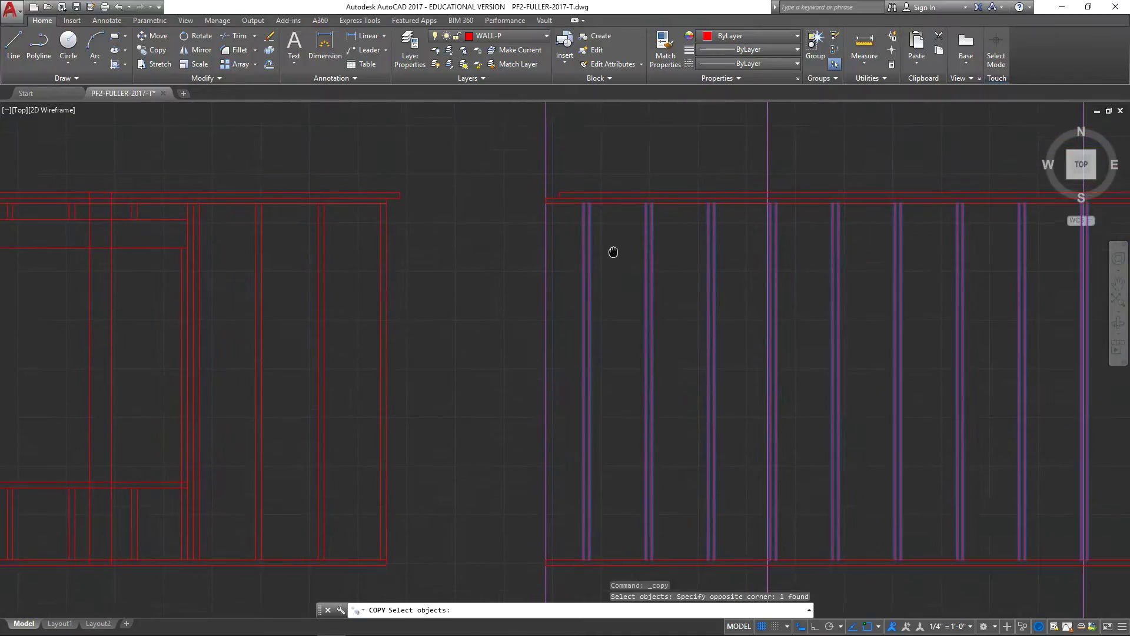
key(Return)
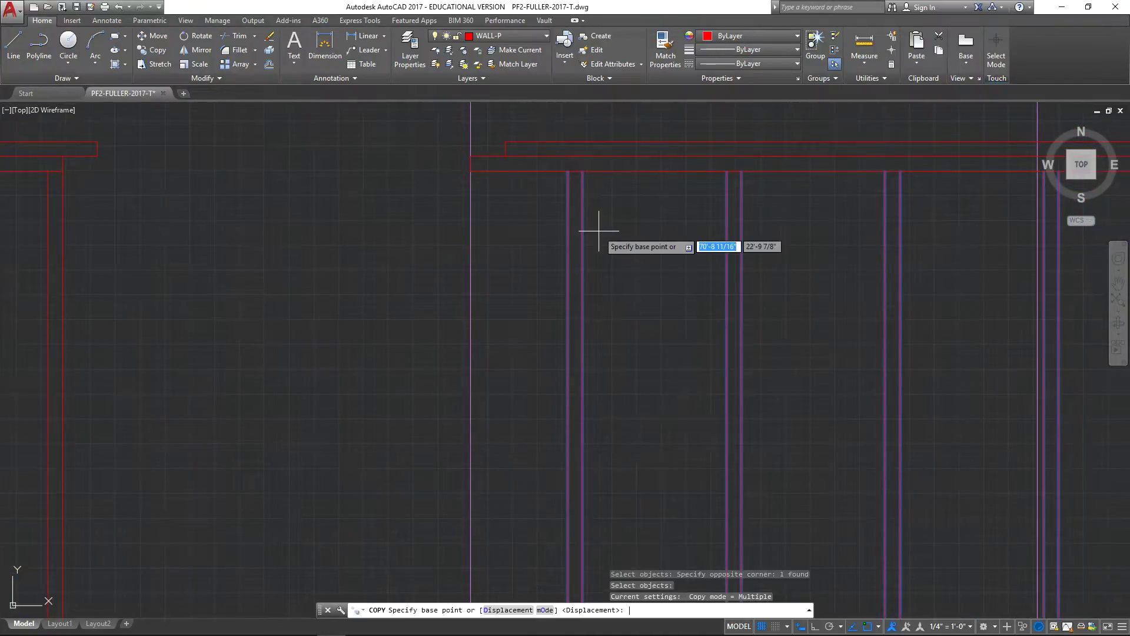
click(567, 171)
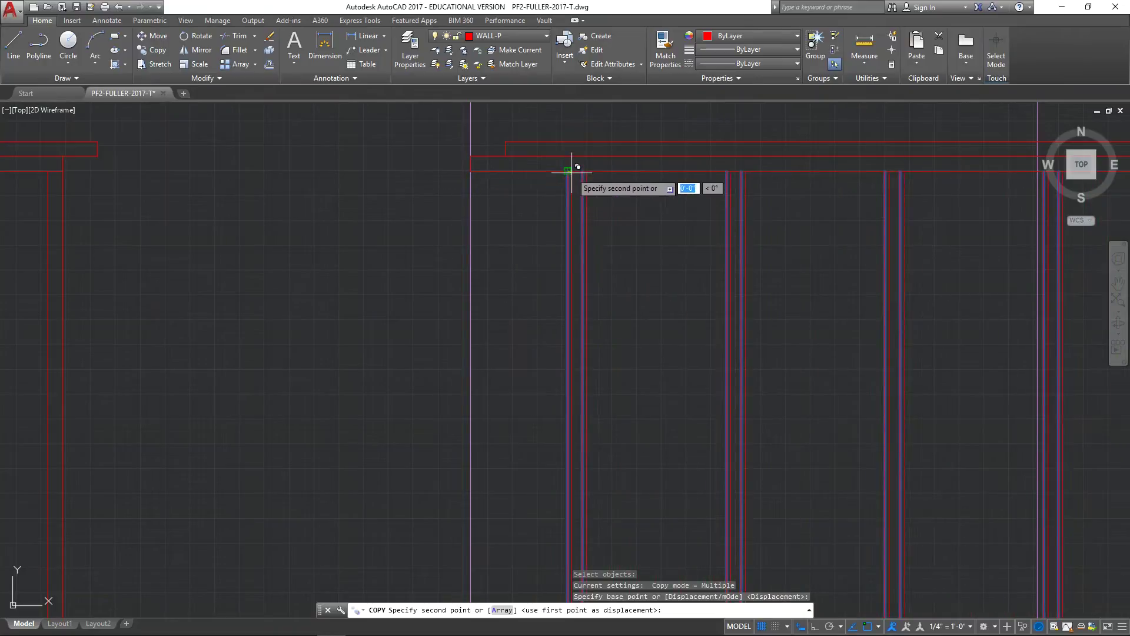
click(568, 171)
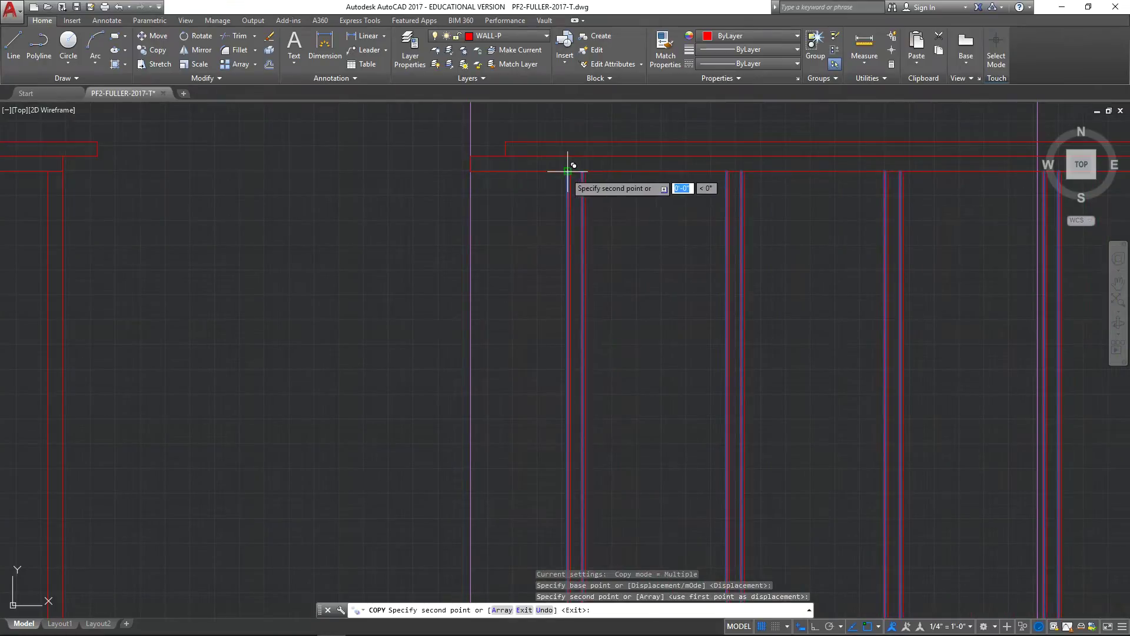
key(Escape)
- Explode the stud array into separate lines
scroll(646, 286, down, 4)
middle_drag(696, 346, 455, 284)
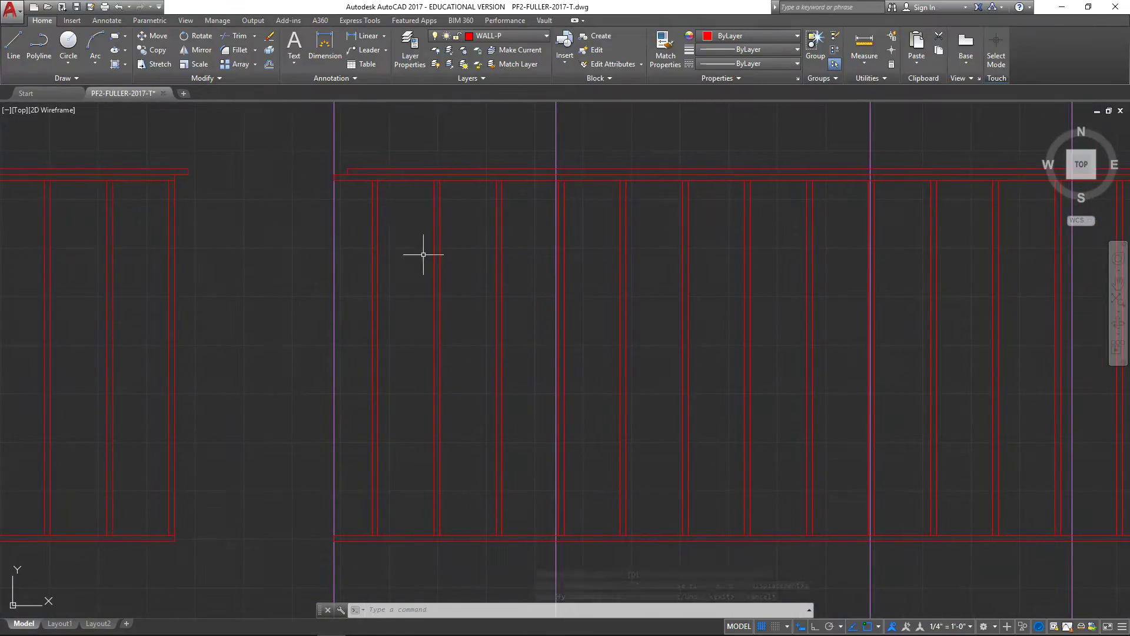
click(378, 256)
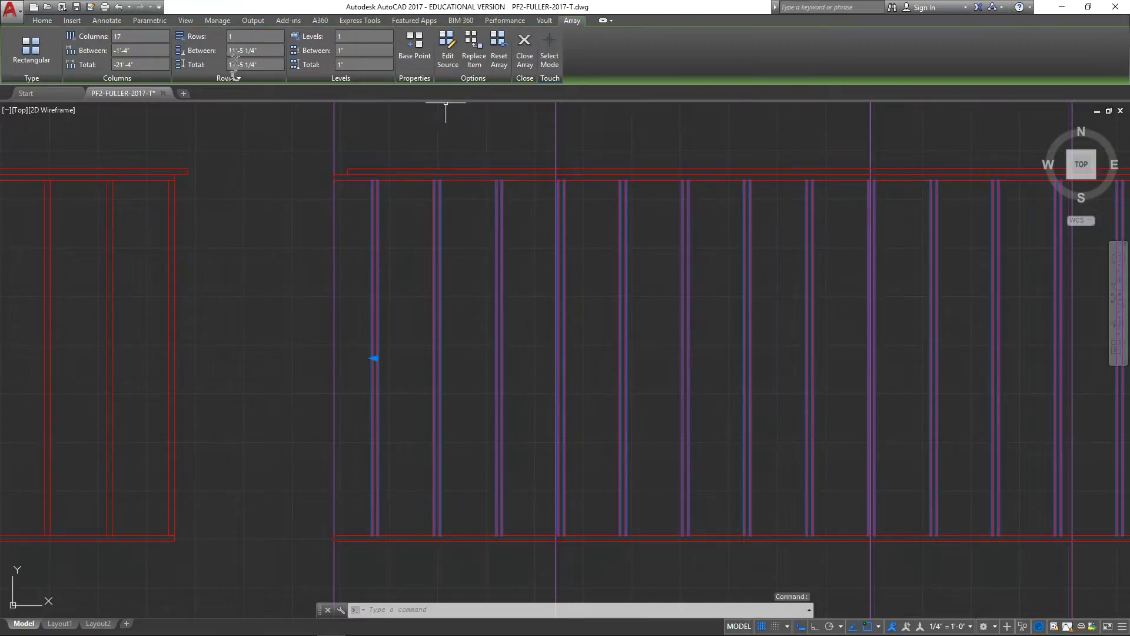
click(46, 21)
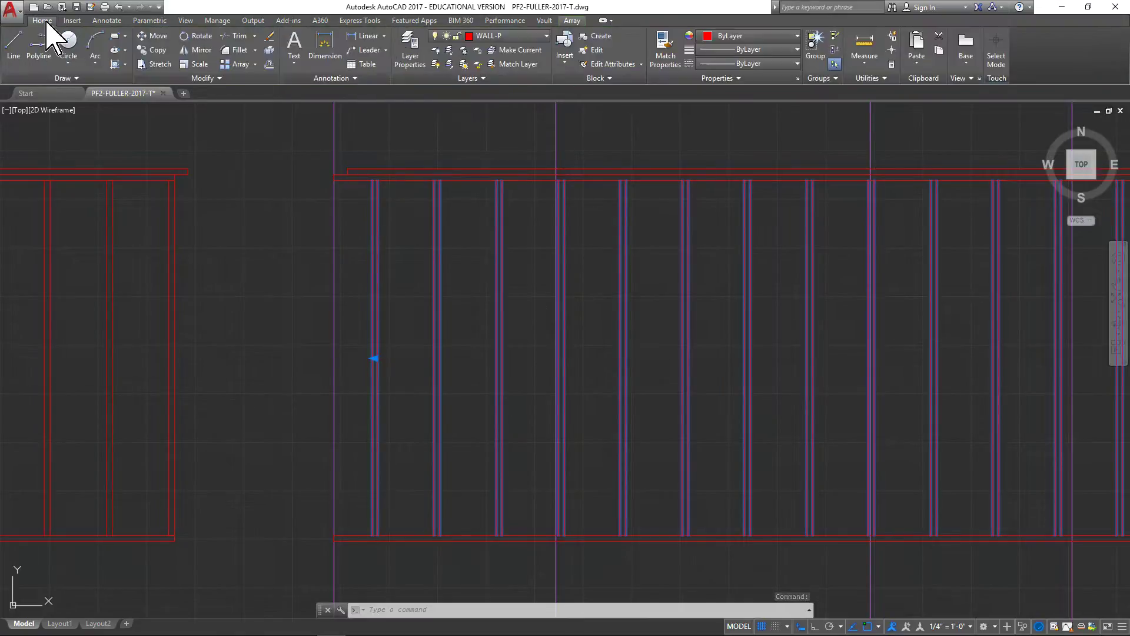
click(269, 50)
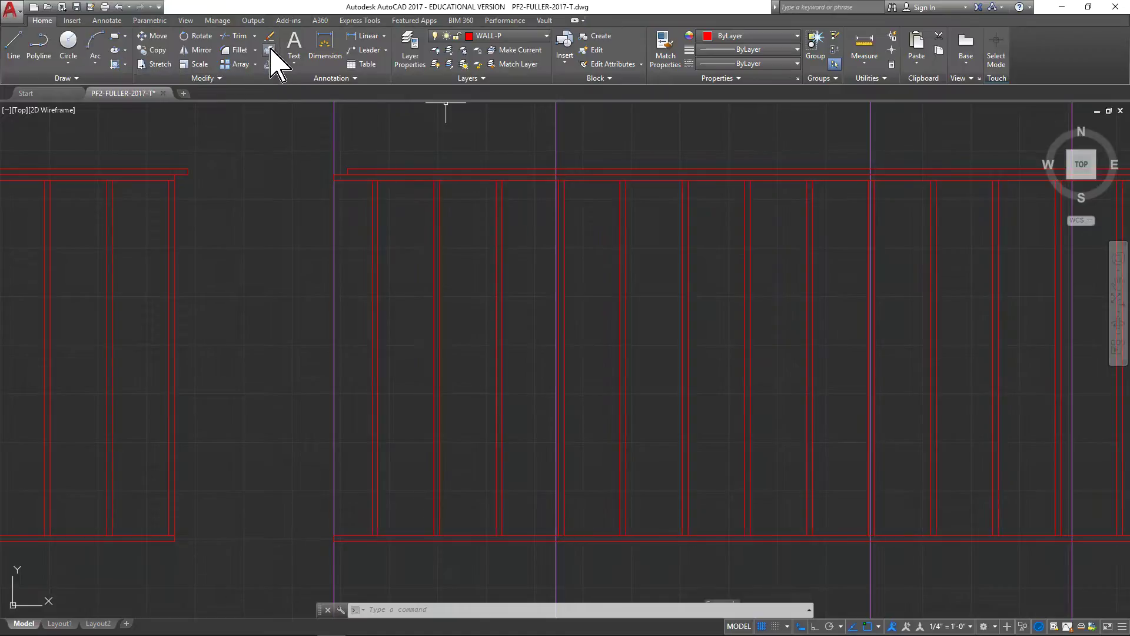
click(154, 50)
click(387, 302)
click(347, 330)
key(Escape)
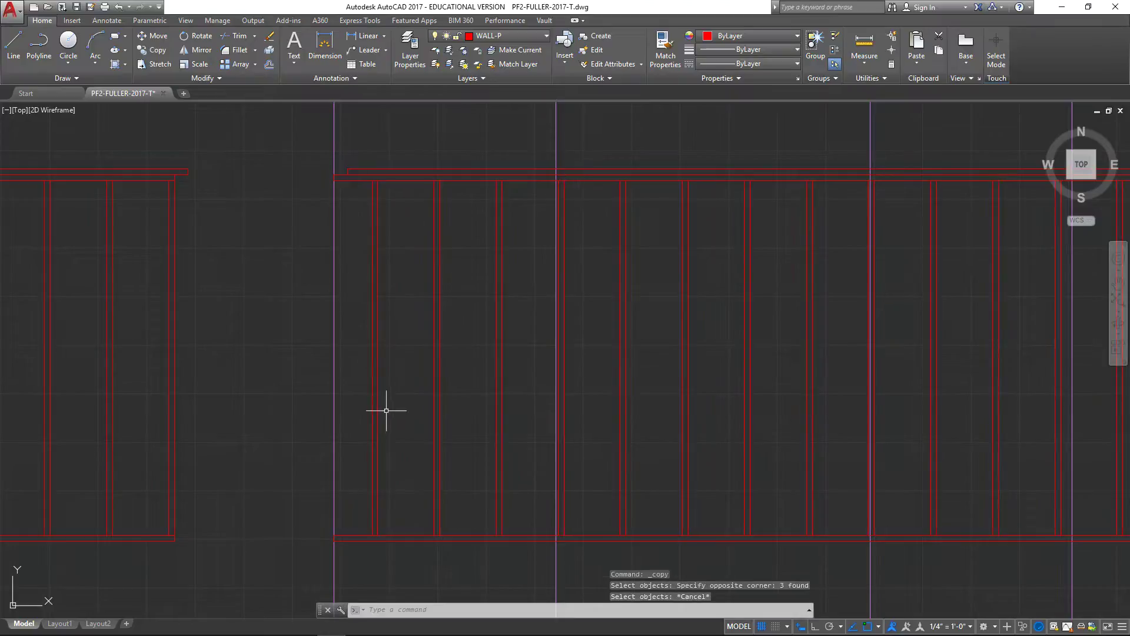
click(377, 248)
click(371, 269)
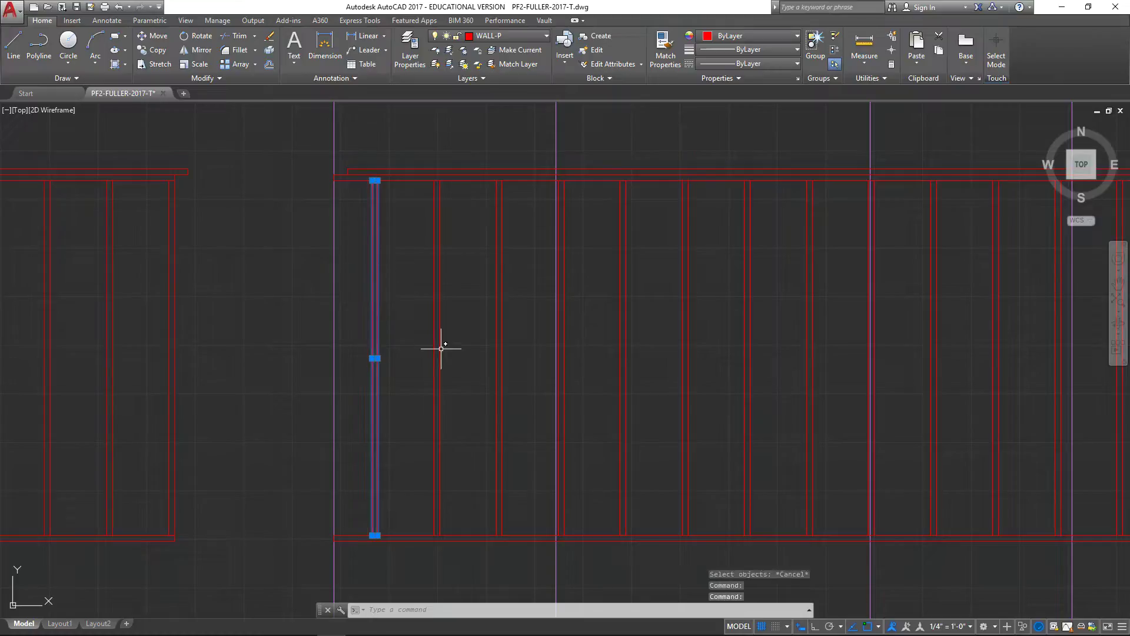
key(Escape)
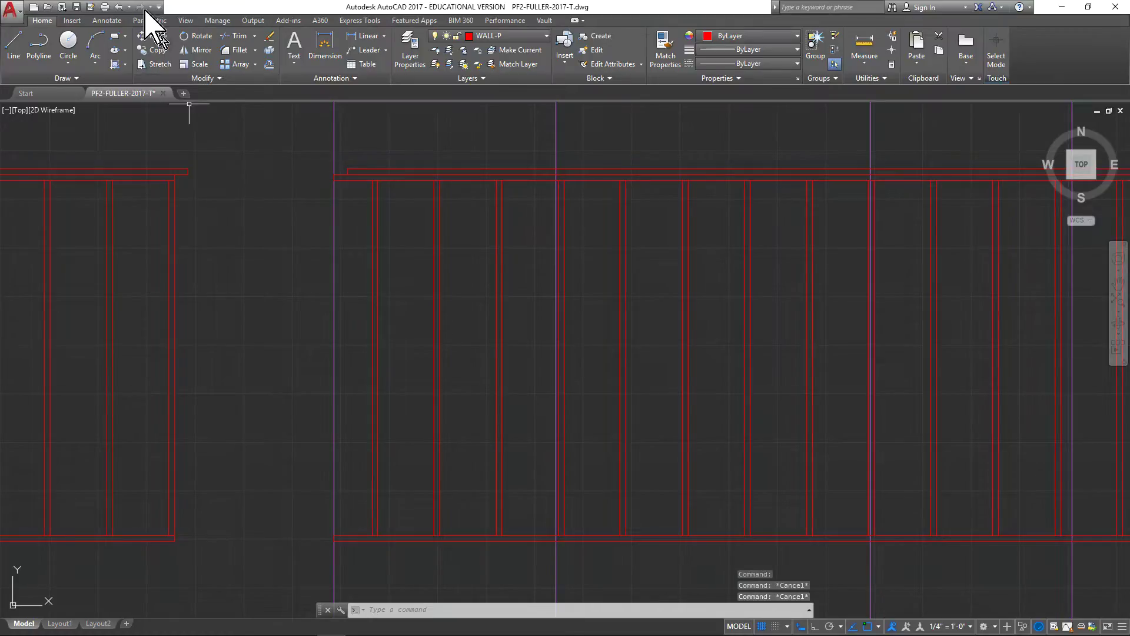
- Copy the leftmost stud from its upper-left corner to the left end of the side wall frame, under the top plate
click(154, 50)
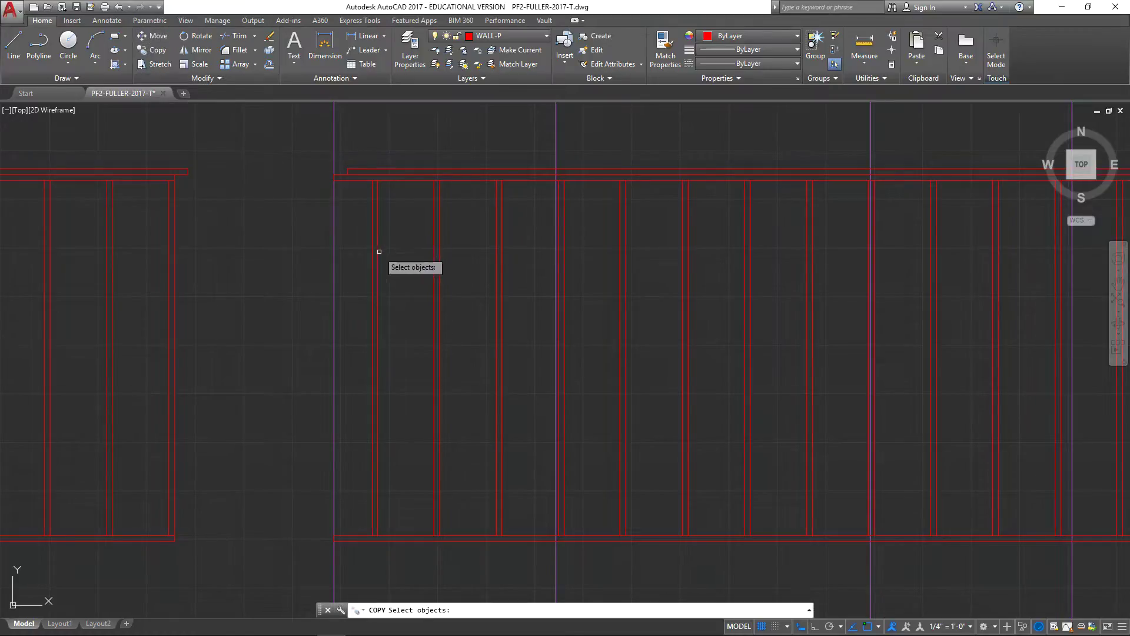
click(377, 255)
click(373, 257)
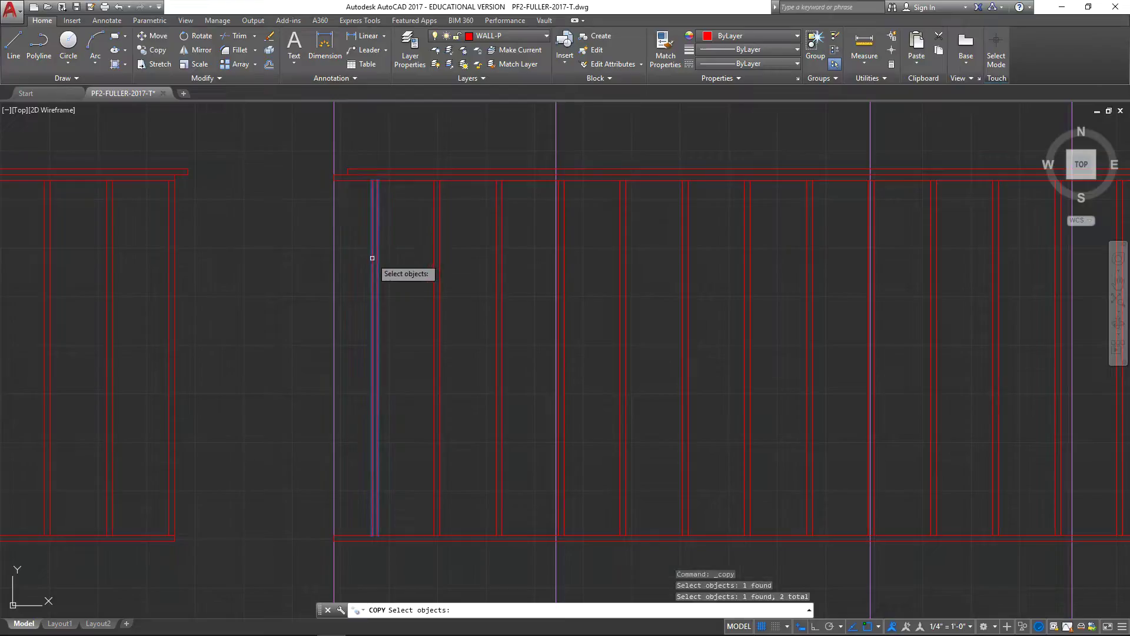
key(Return)
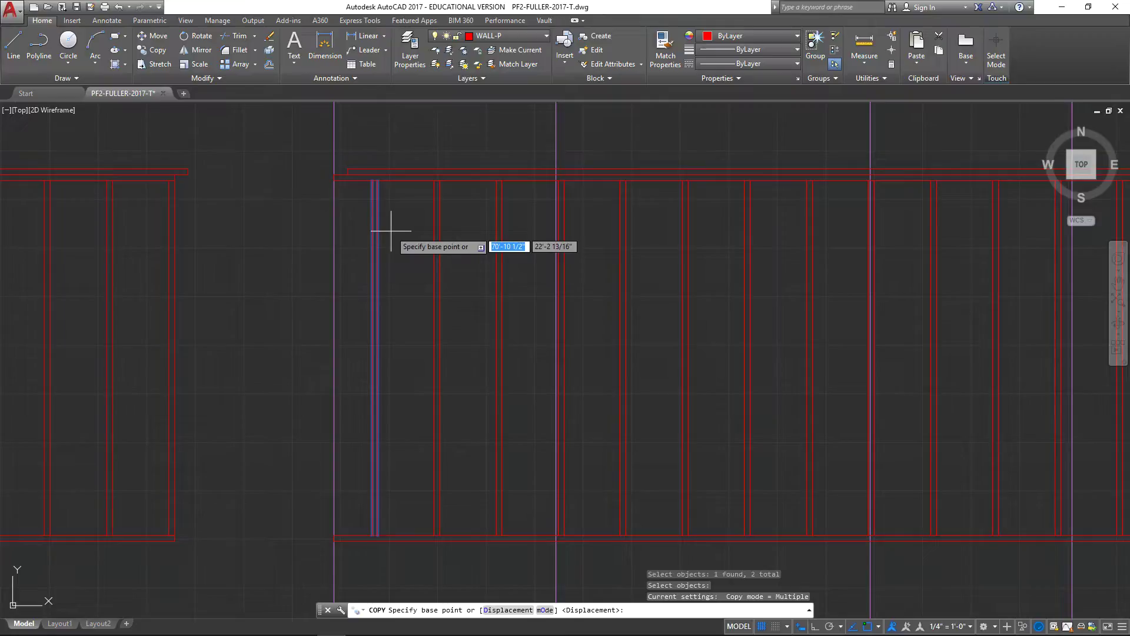
click(372, 180)
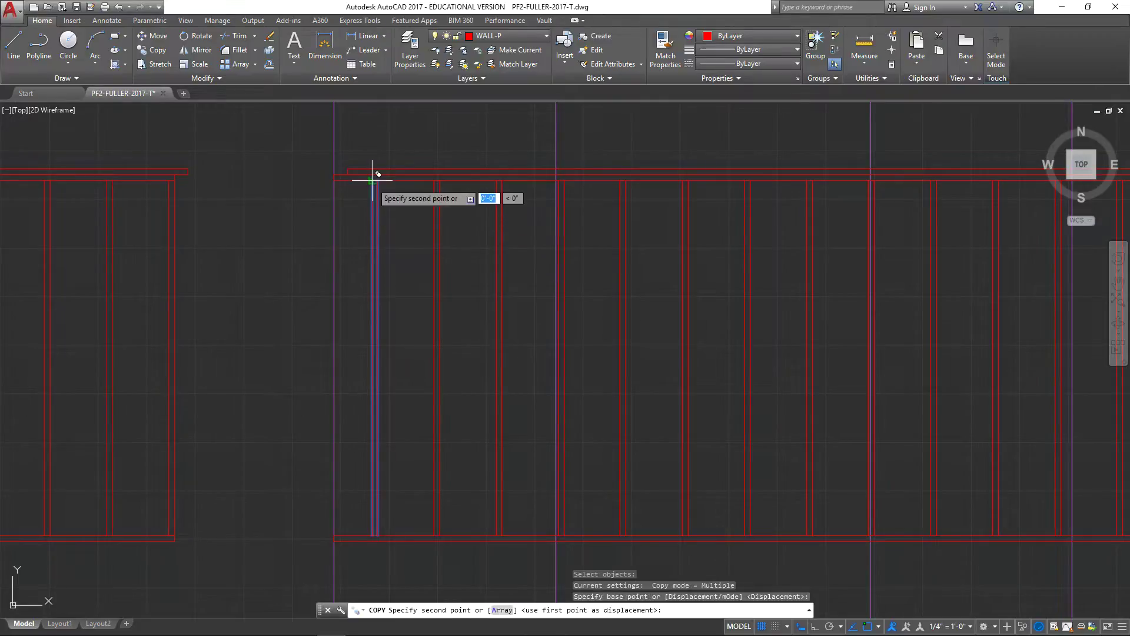
middle_drag(358, 192, 455, 211)
scroll(469, 201, up, 8)
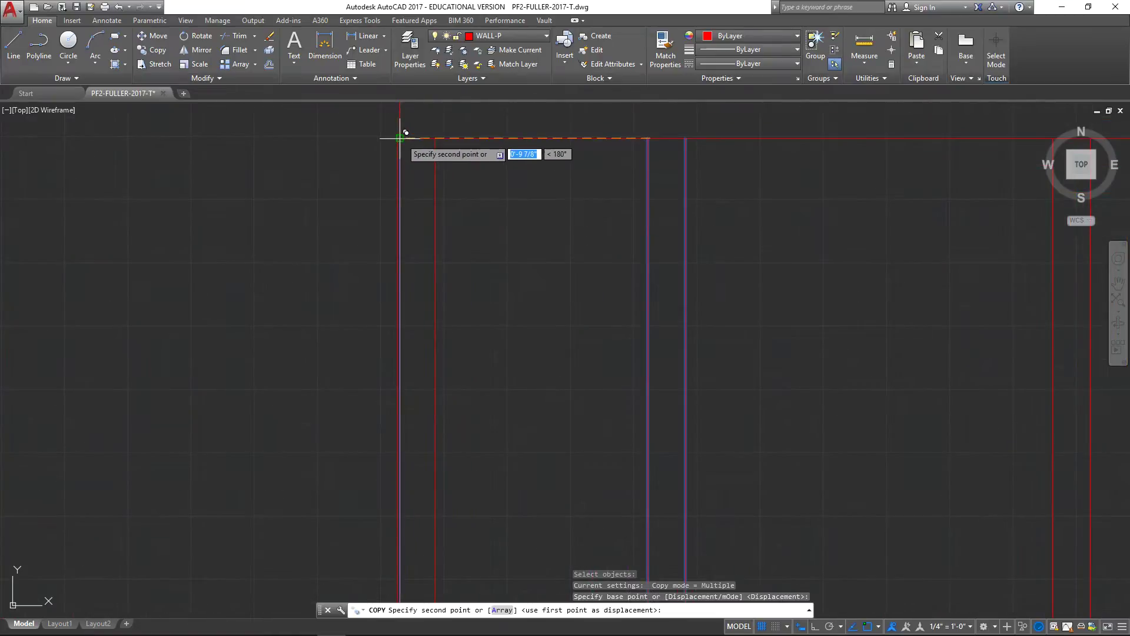
click(400, 138)
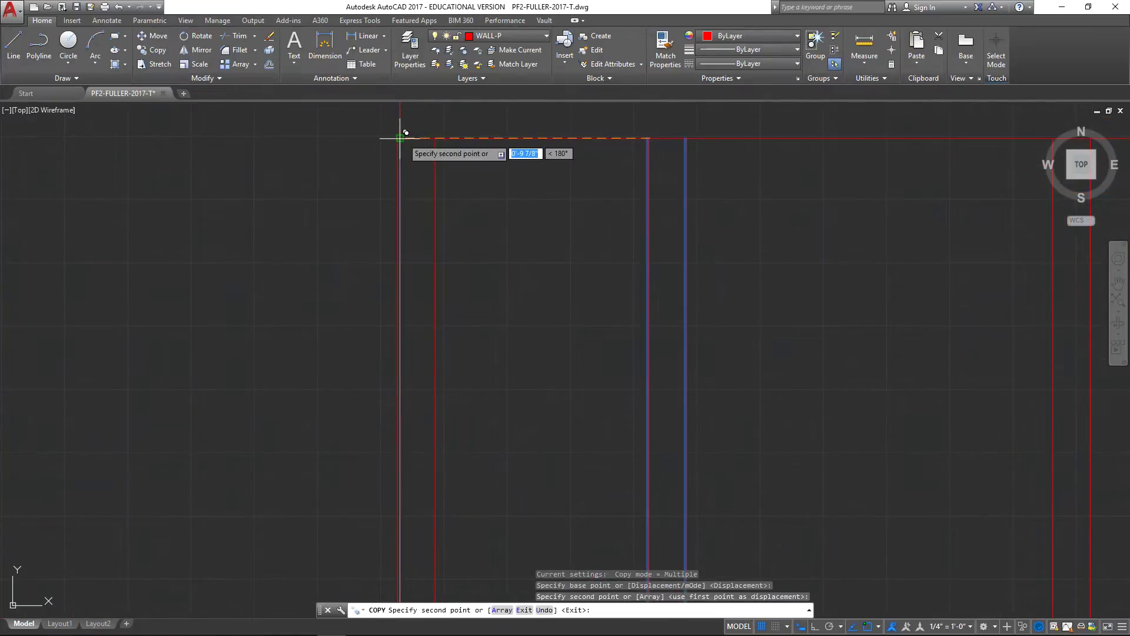
key(Escape)
- Move the copied end stud 1/8" to the right so its upper-left corner meets the plate's left end
scroll(507, 221, down, 4)
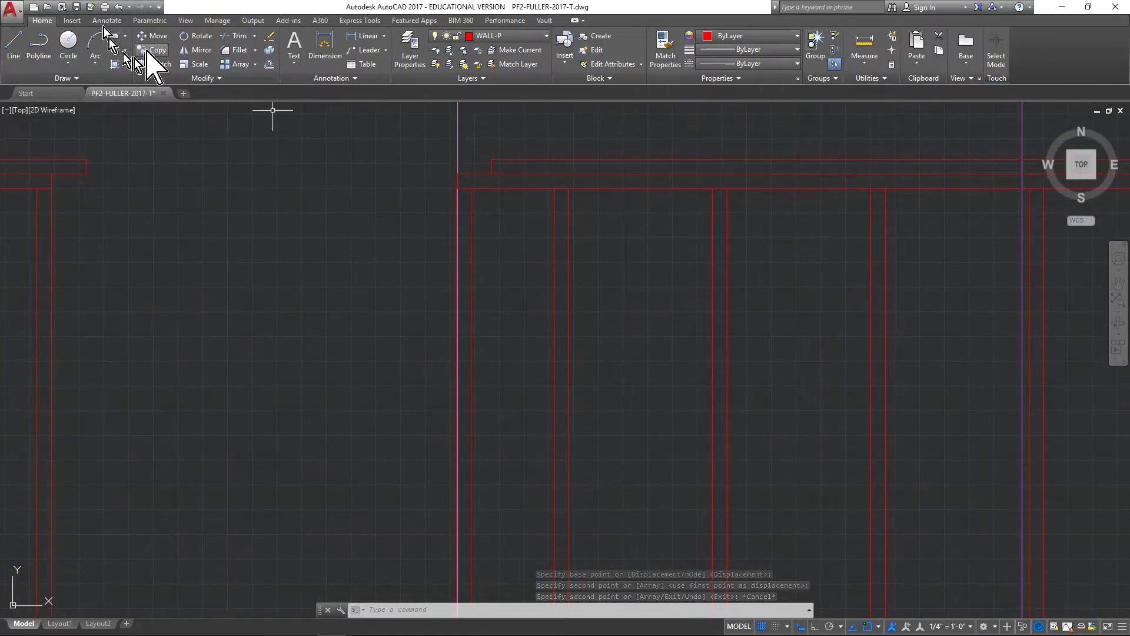
click(154, 36)
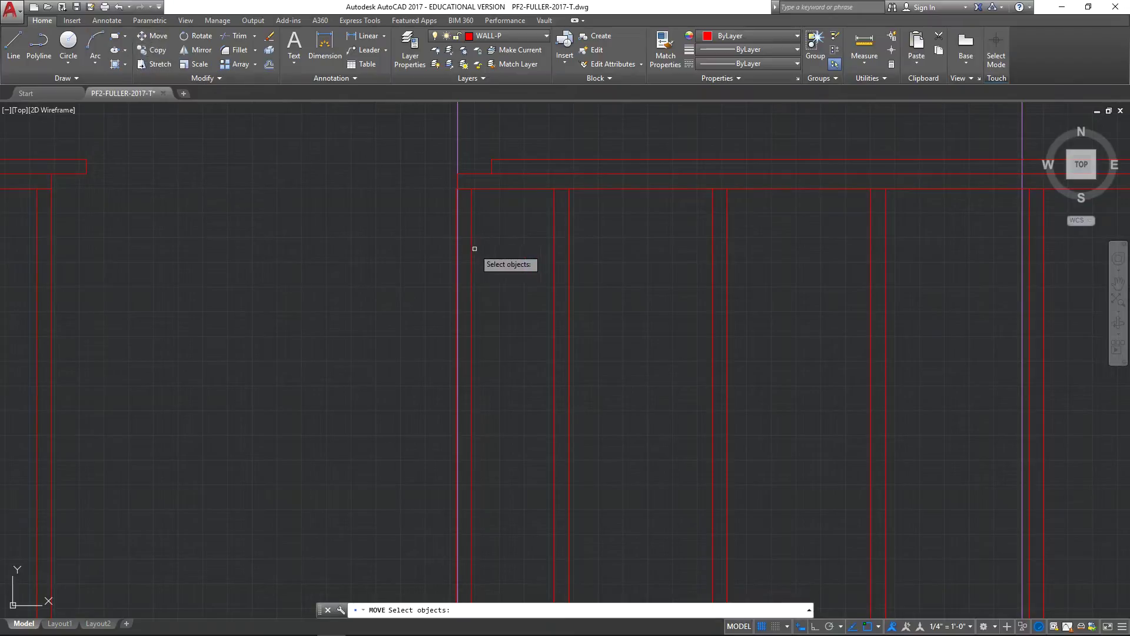
click(472, 250)
click(458, 253)
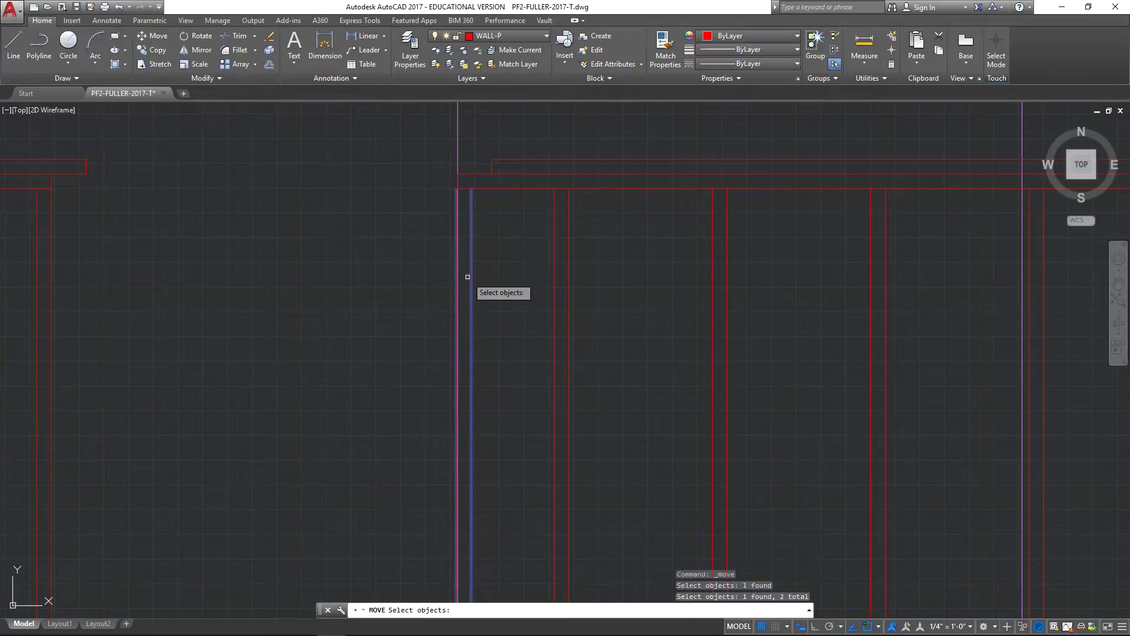
key(Return)
scroll(506, 259, up, 3)
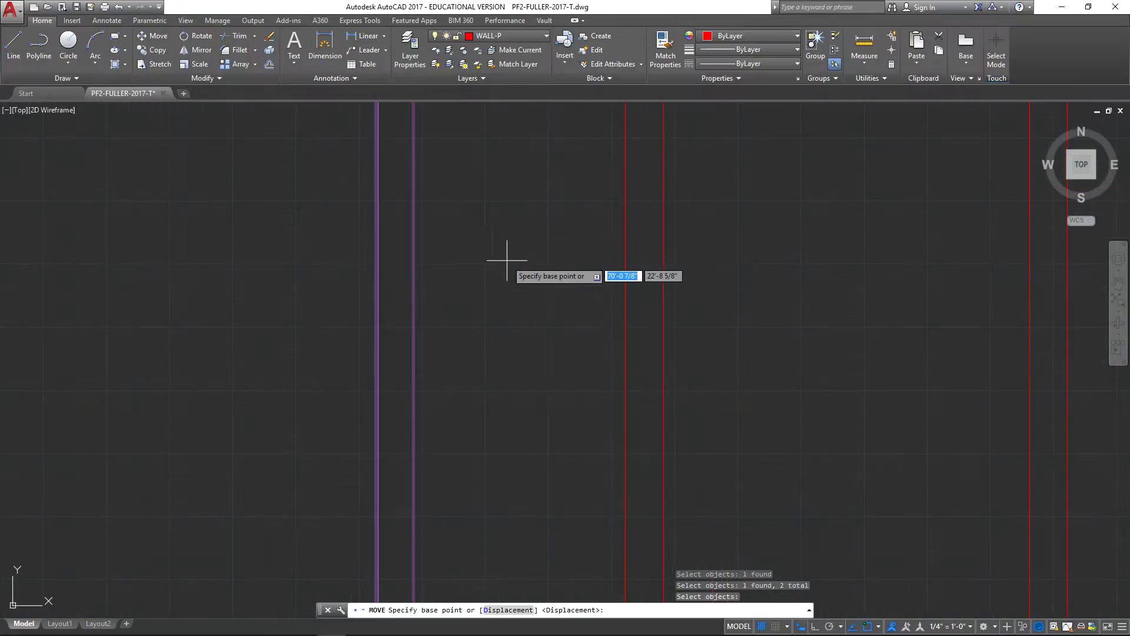
middle_drag(451, 171, 530, 485)
scroll(461, 411, up, 4)
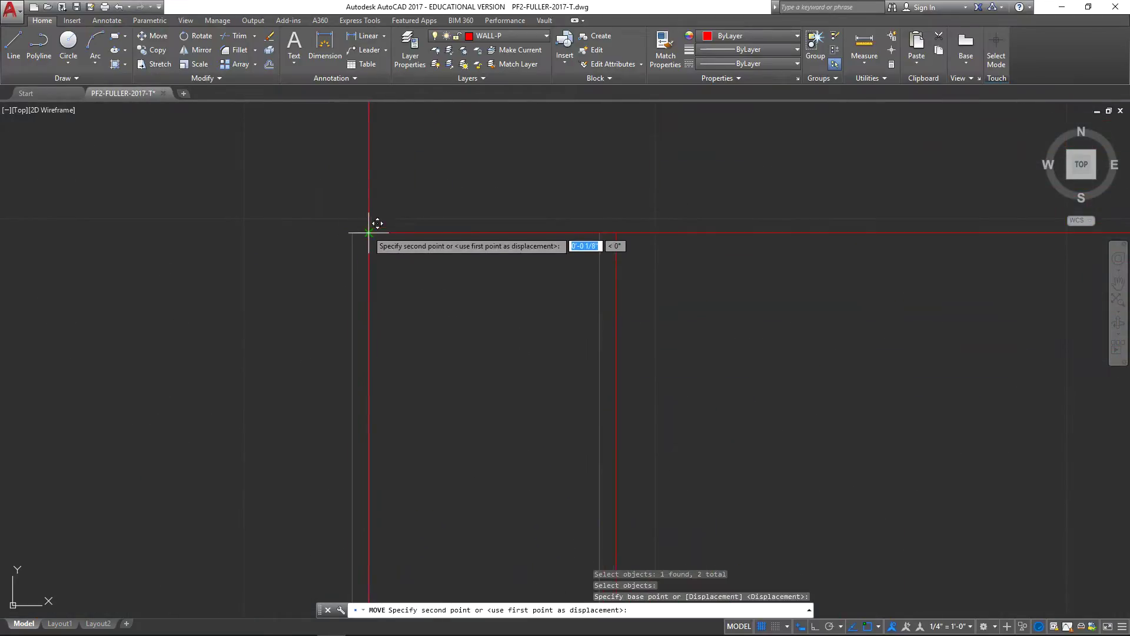
key(Escape)
- Examine the side wall framing and its construction lines against the floor plan and the neighbouring finished wall framing
scroll(530, 403, down, 8)
scroll(525, 398, down, 5)
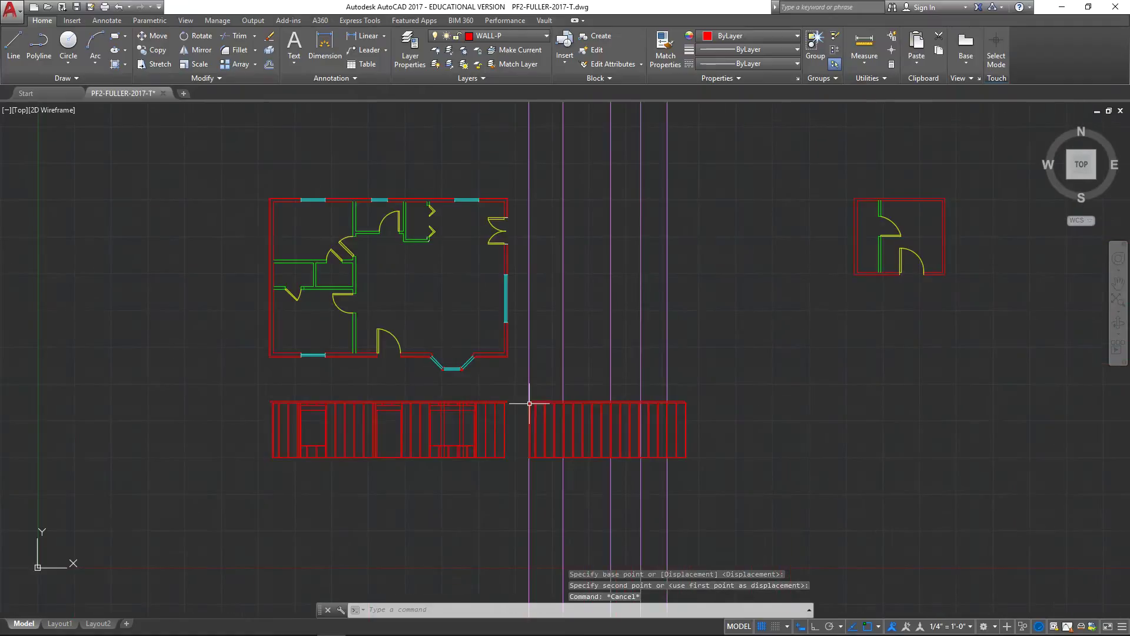
mouse_move(537, 485)
middle_down()
mouse_move(472, 436)
mouse_move(409, 434)
mouse_move(518, 449)
middle_up()
scroll(519, 450, up, 3)
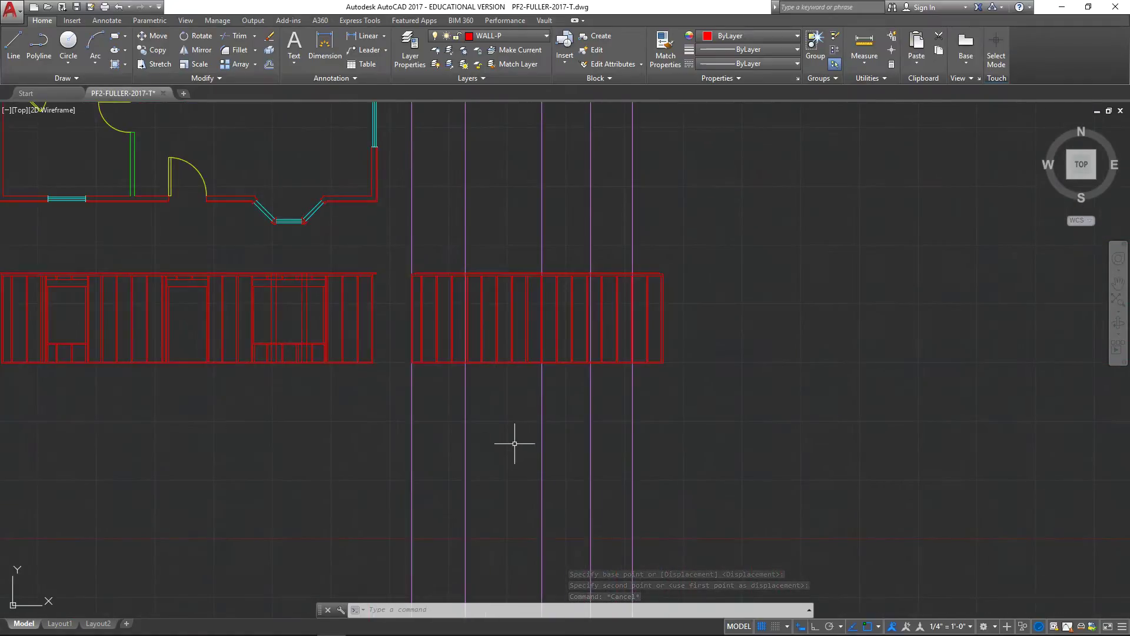
middle_drag(514, 177, 497, 421)
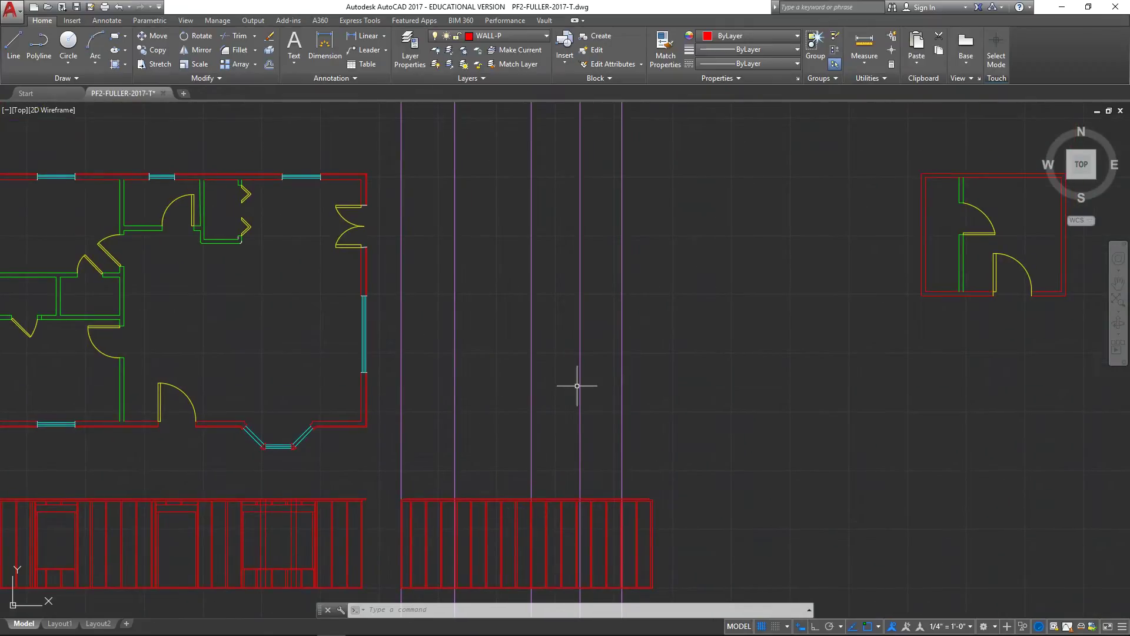
middle_drag(568, 407, 631, 277)
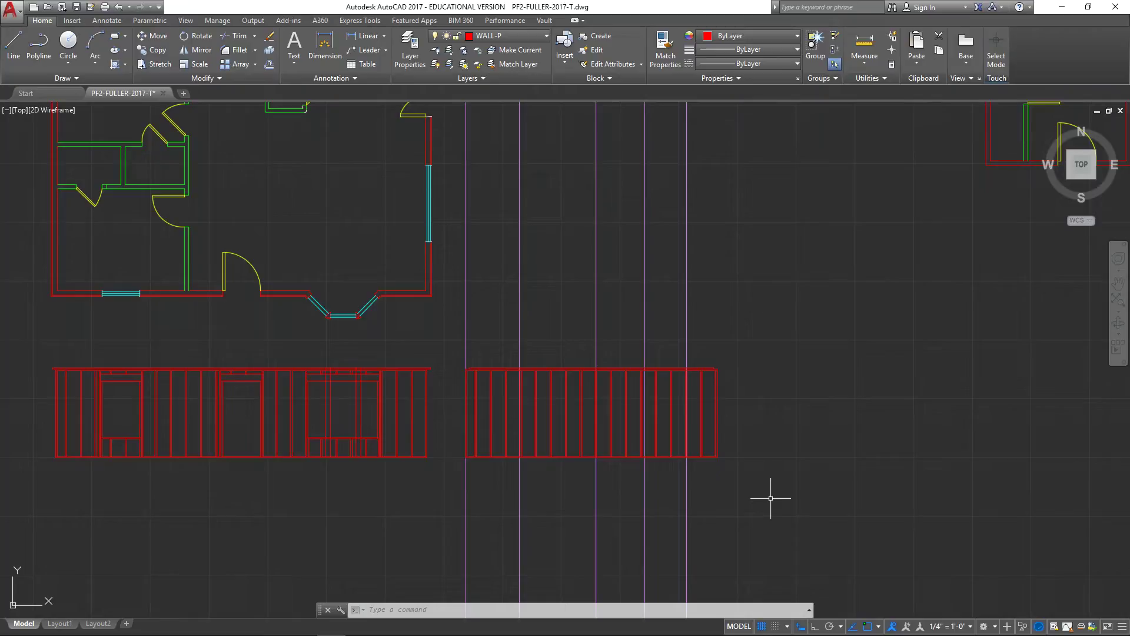
scroll(449, 393, up, 2)
scroll(450, 395, up, 4)
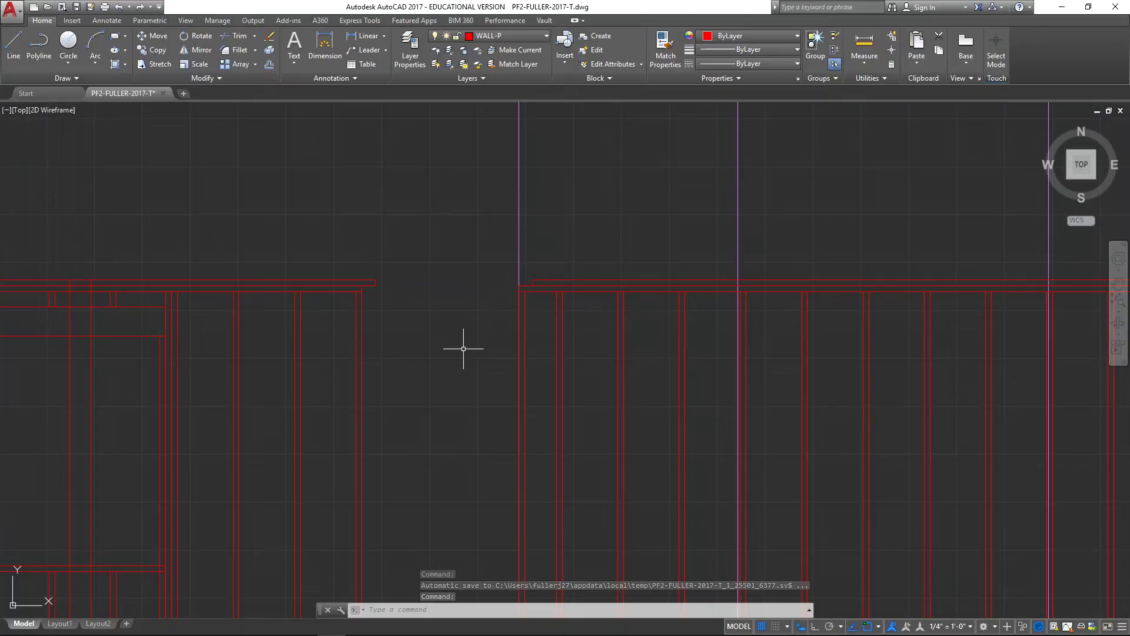
scroll(464, 349, down, 6)
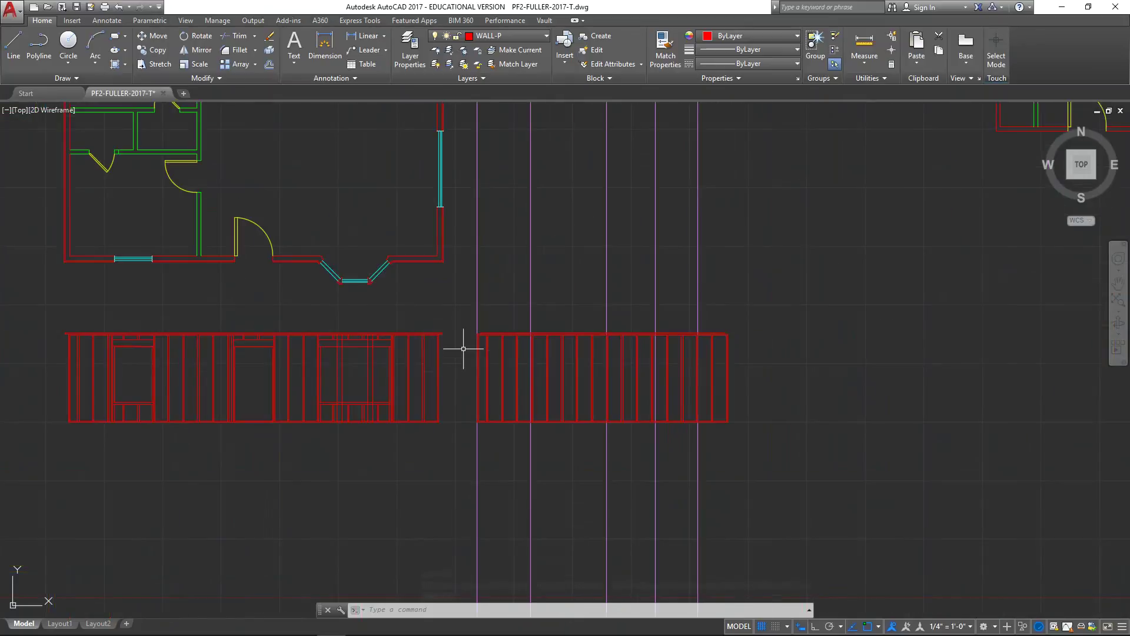
middle_drag(469, 451, 462, 521)
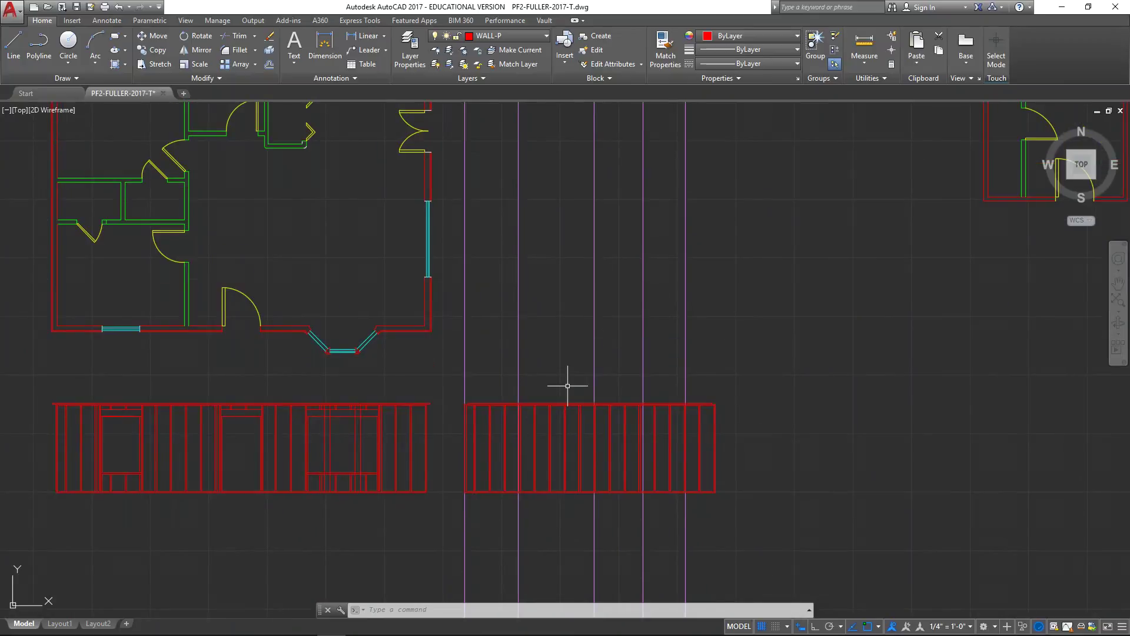